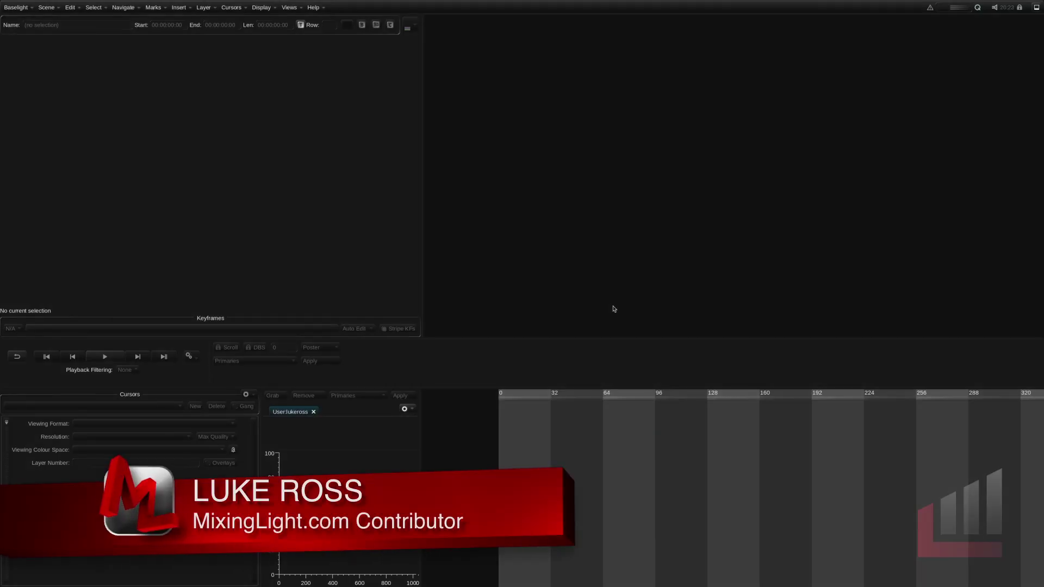
# - Open the Job Manager from Views and list the jobs on localhost
pyautogui.click(289, 7)
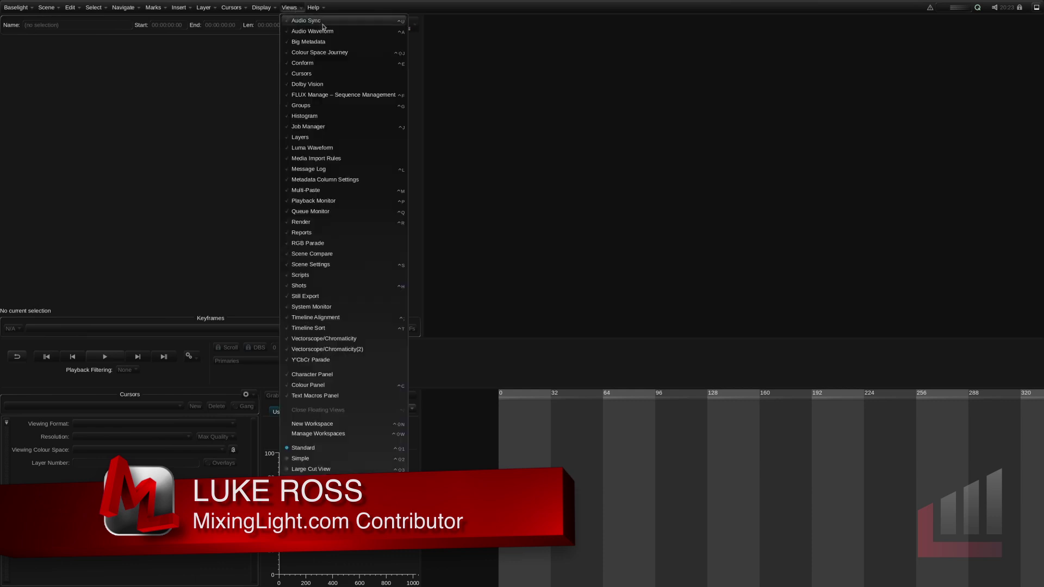
pyautogui.click(346, 129)
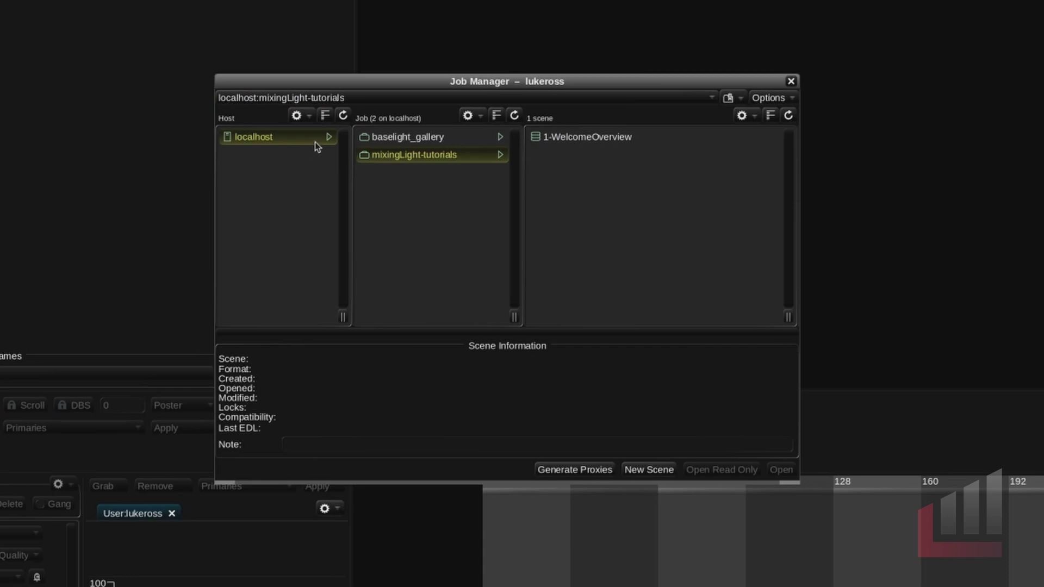
pyautogui.click(261, 141)
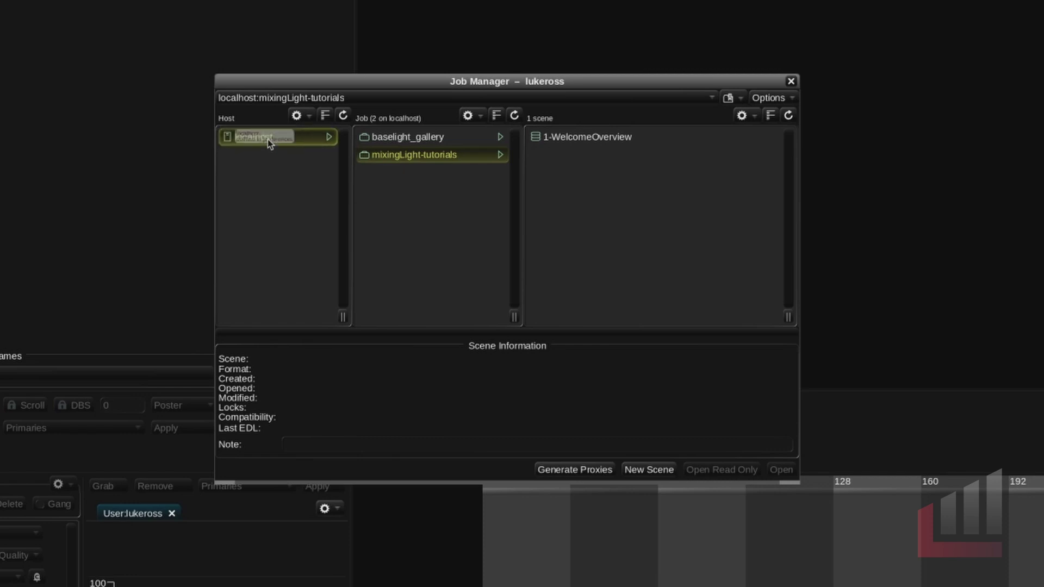
pyautogui.click(305, 140)
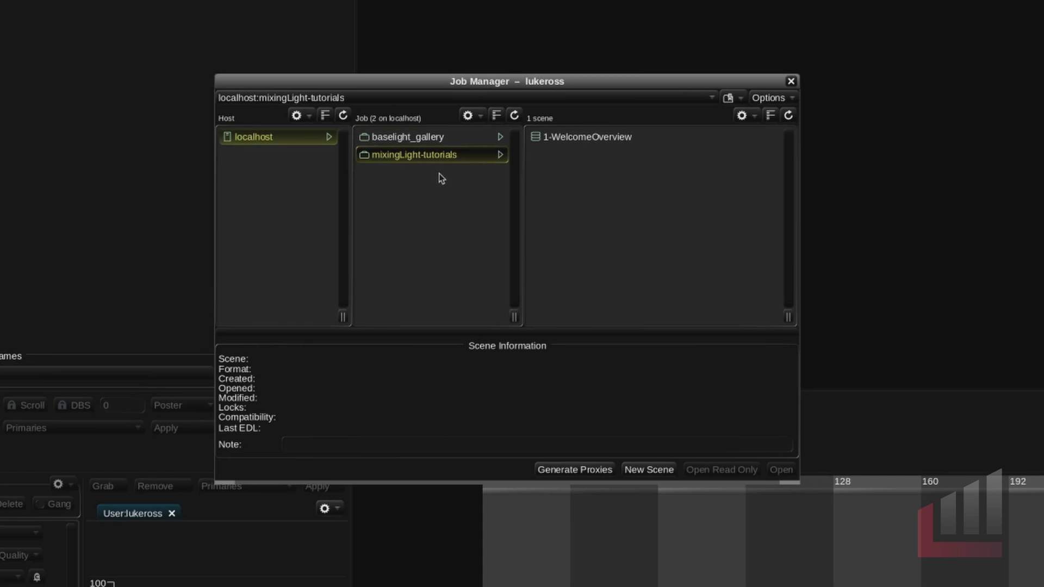
# - Add a localhost job named _music-video-name, then show the mixingLight-tutorials job's scenes
pyautogui.click(472, 116)
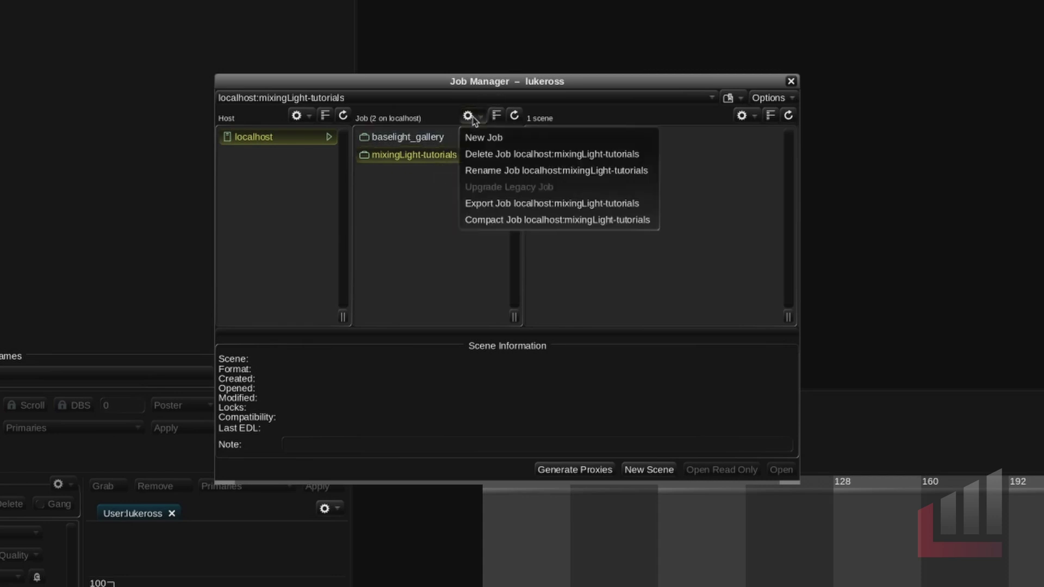
pyautogui.click(491, 137)
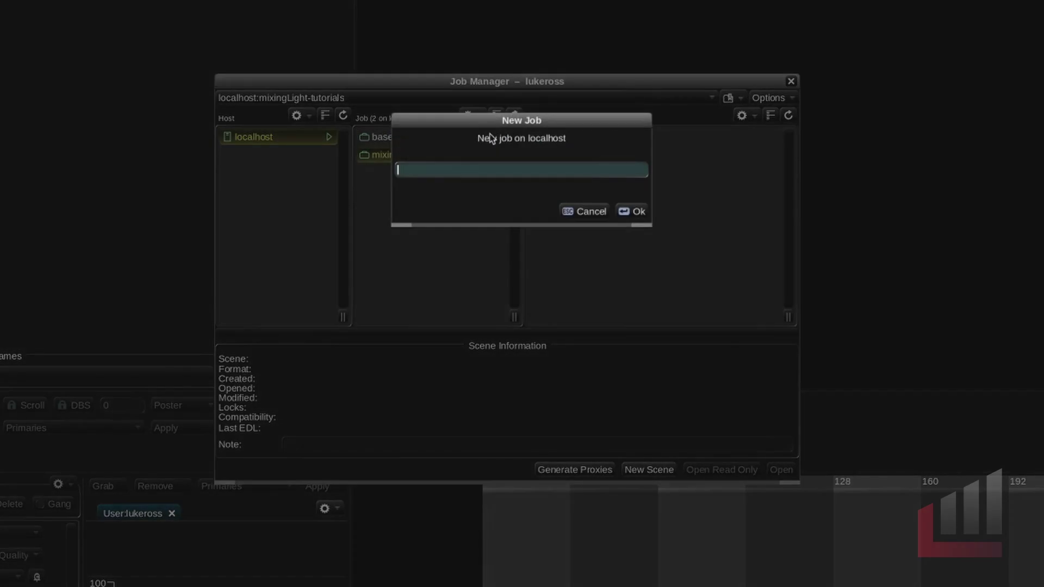
pyautogui.write('_music-video-name')
pyautogui.press('Return')
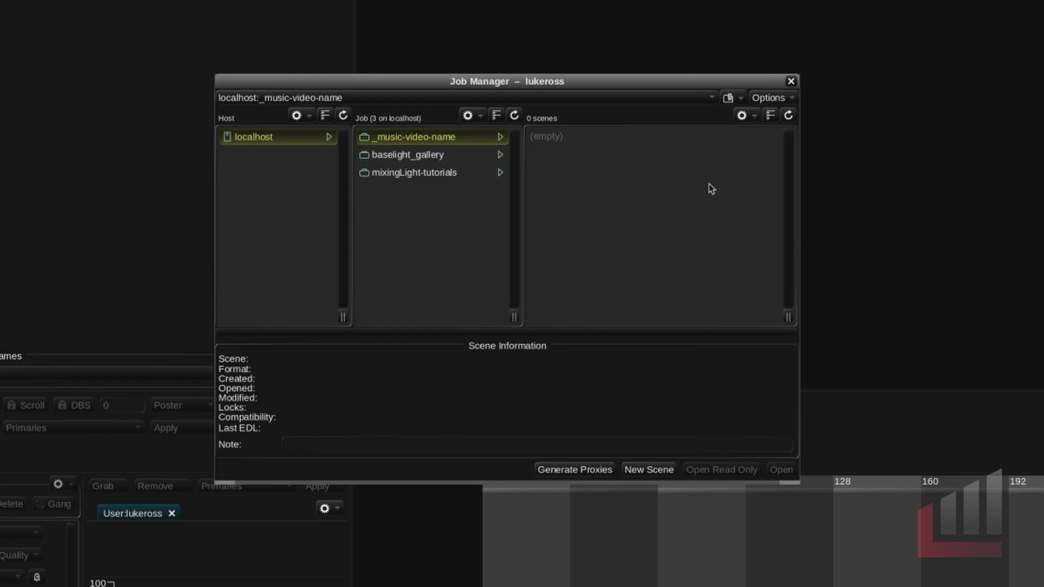
pyautogui.click(424, 173)
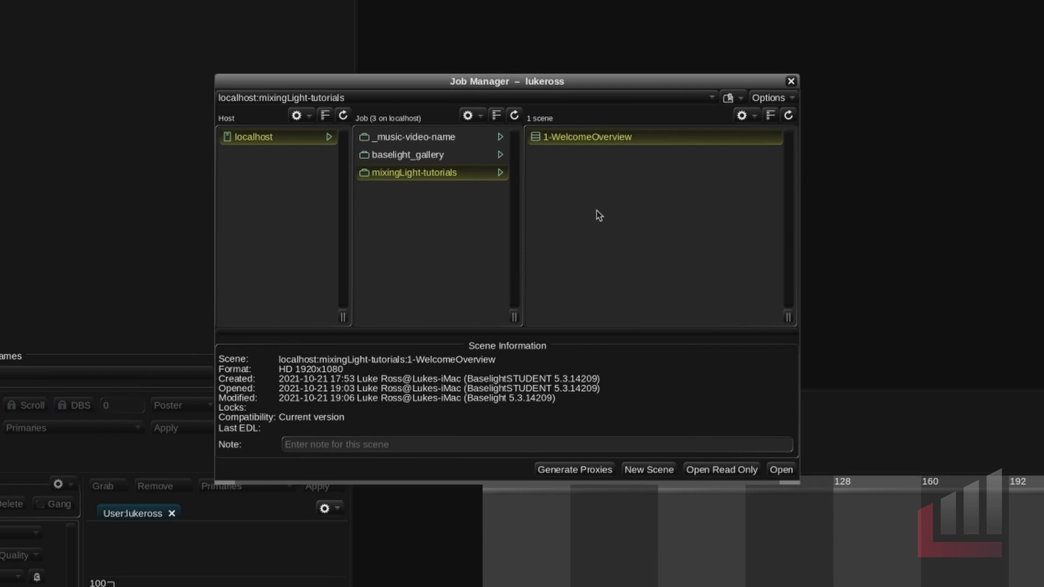
# - Duplicate scene 1-WelcomeOverview under the name 3-BaselightUI and open the copy
pyautogui.click(742, 115)
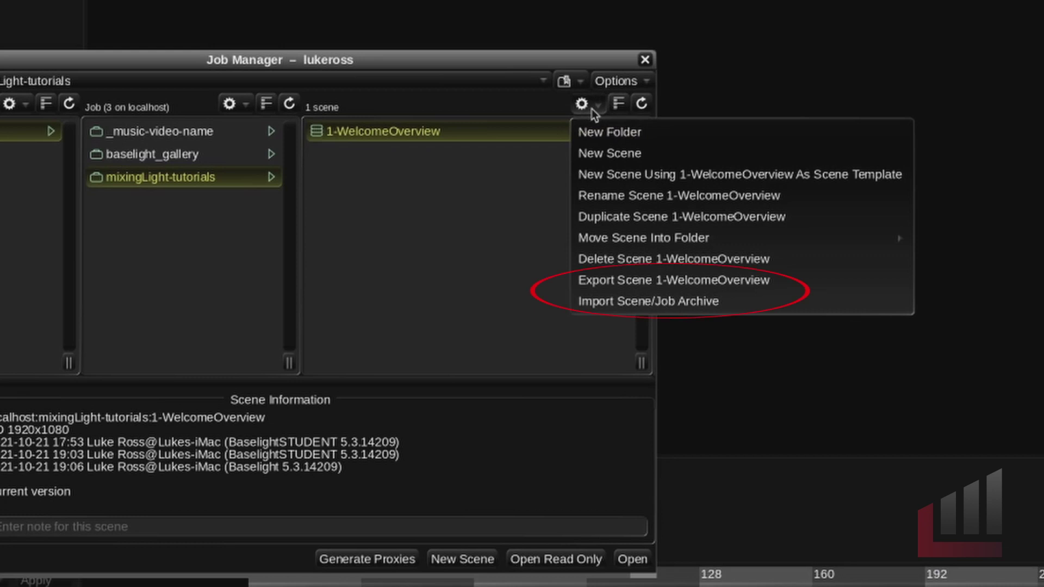
pyautogui.click(593, 109)
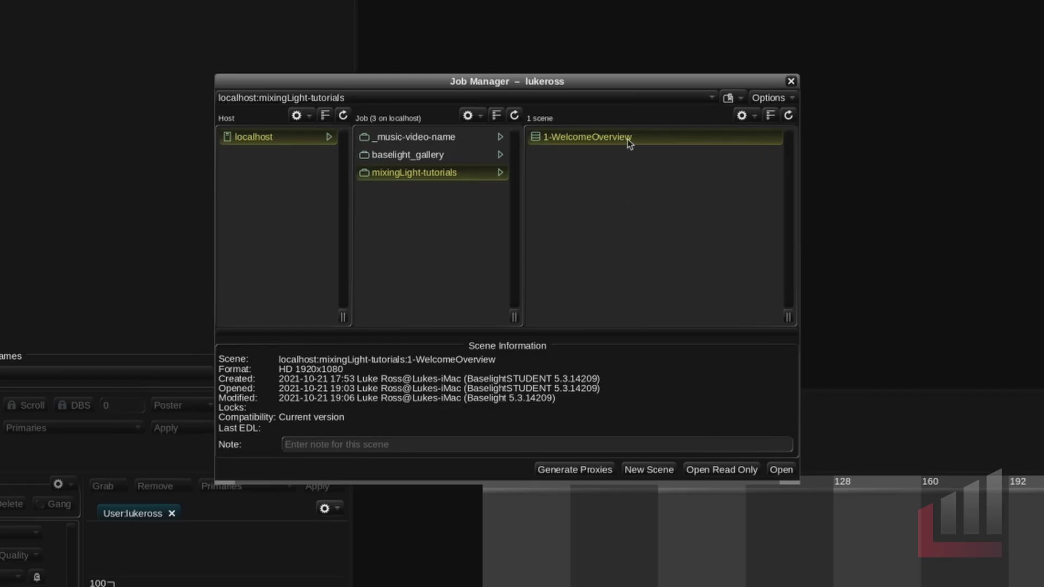
pyautogui.rightClick(628, 139)
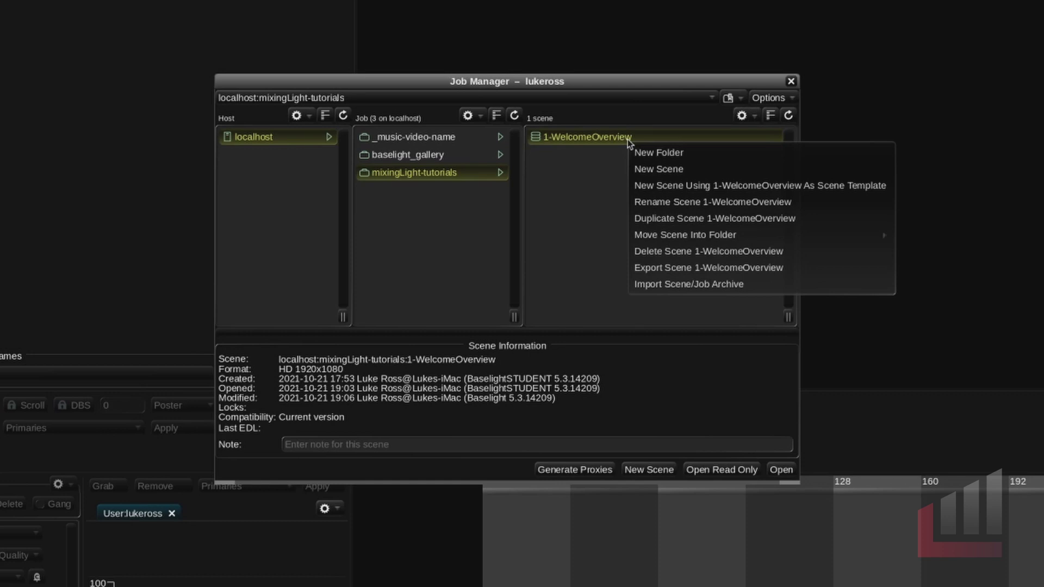
pyautogui.click(717, 217)
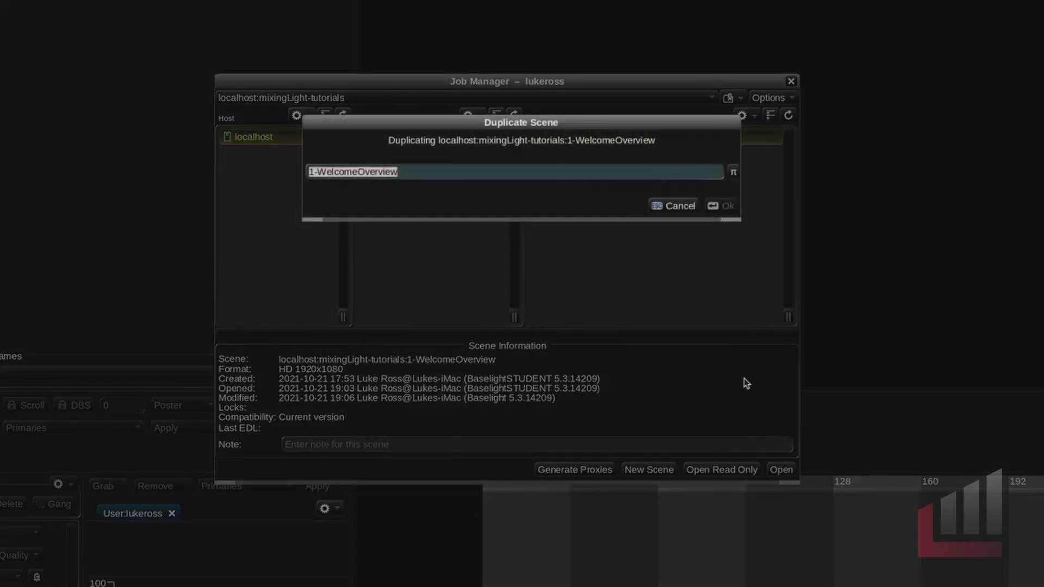
pyautogui.write('3-')
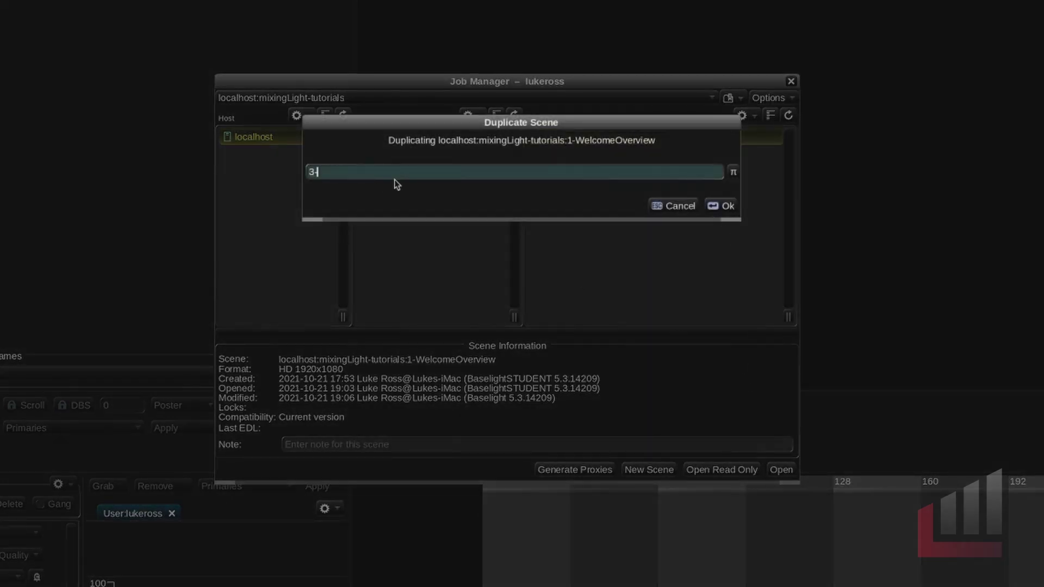
pyautogui.write('BaselightUI')
pyautogui.press('Return')
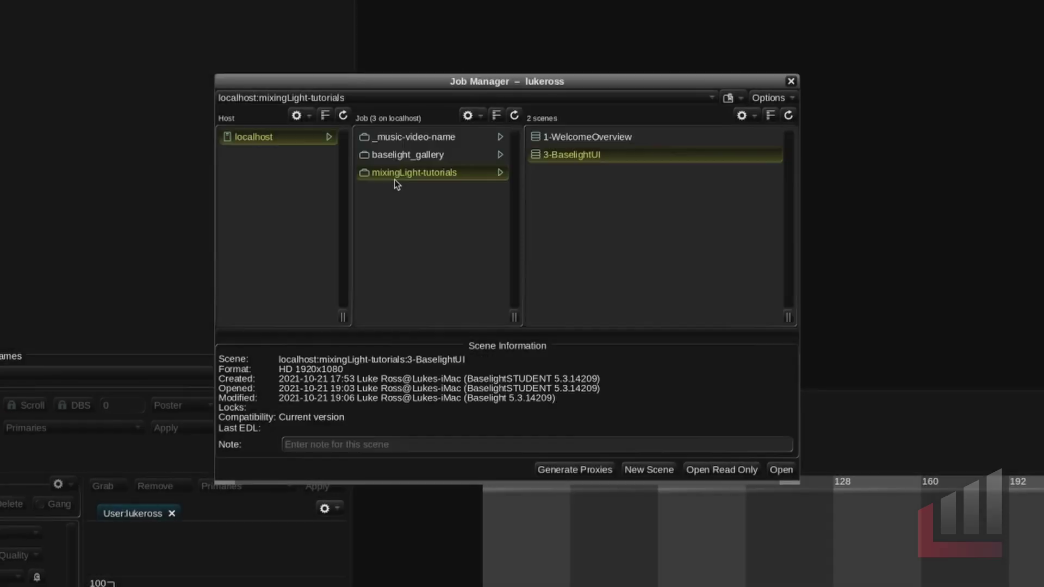
pyautogui.doubleClick(592, 156)
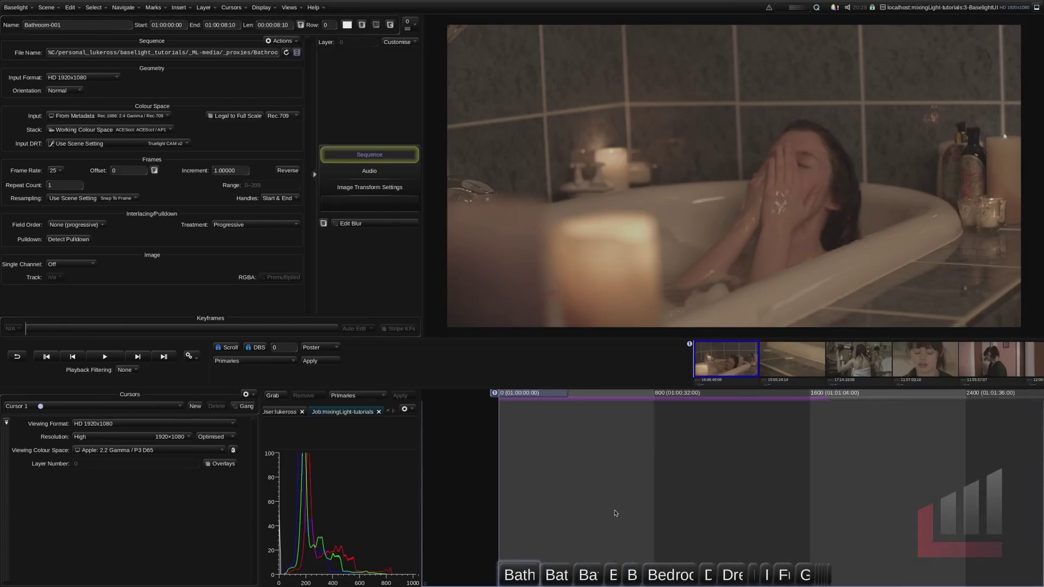
# - Make Bedroom-001 the current shot in the viewer, passing through Bathroom-003
pyautogui.click(664, 508)
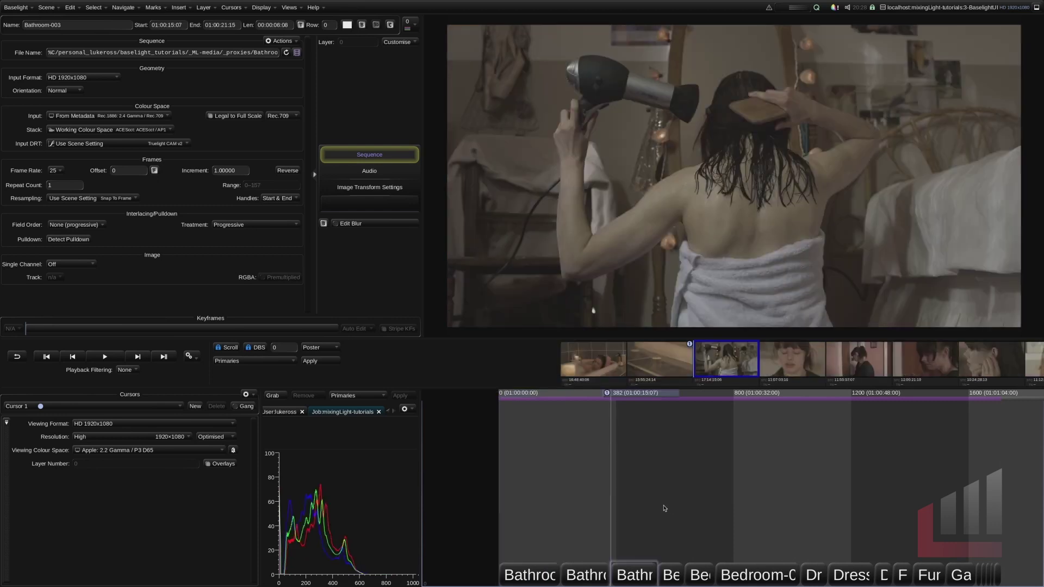
pyautogui.click(664, 509)
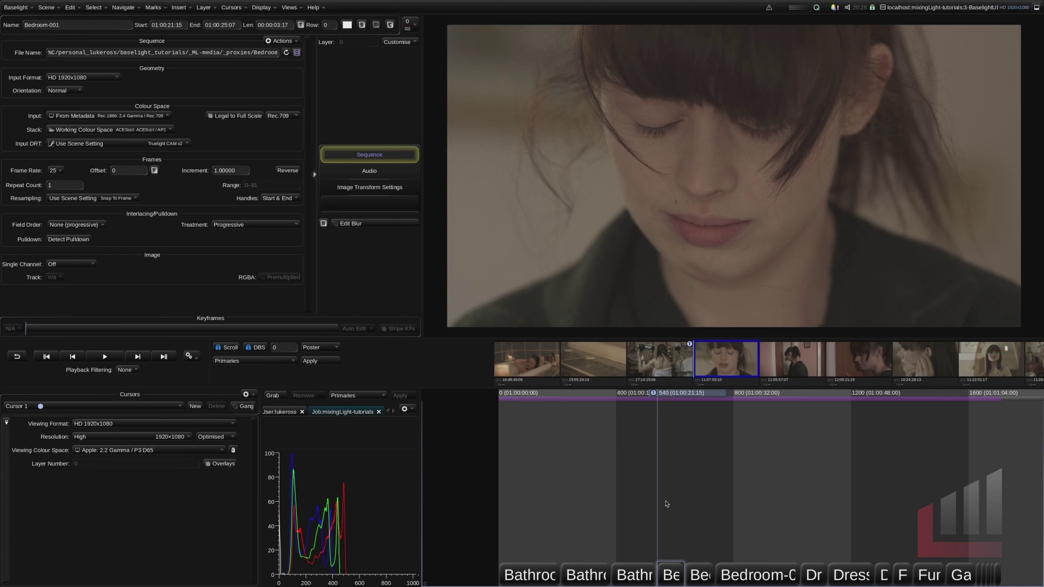
pyautogui.click(290, 7)
# - Hide the histogram and gallery panels and narrow the inspector area
pyautogui.rightClick(348, 478)
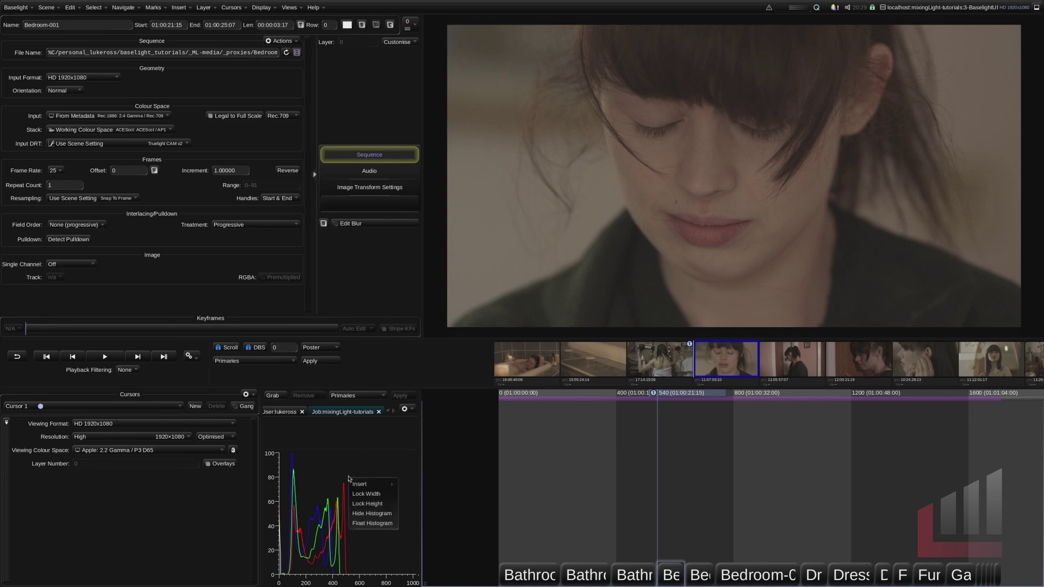
pyautogui.click(380, 517)
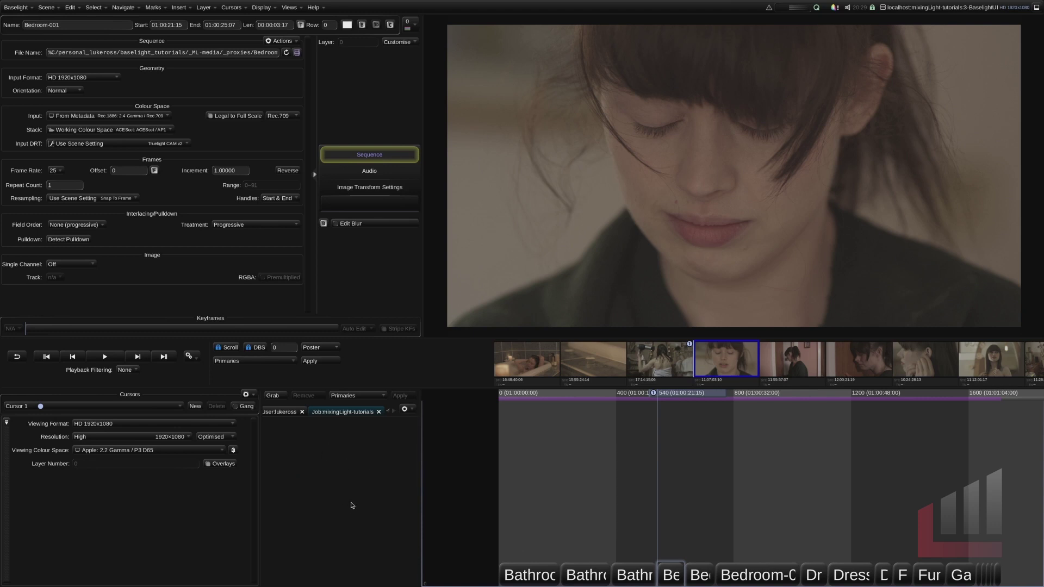
pyautogui.rightClick(341, 475)
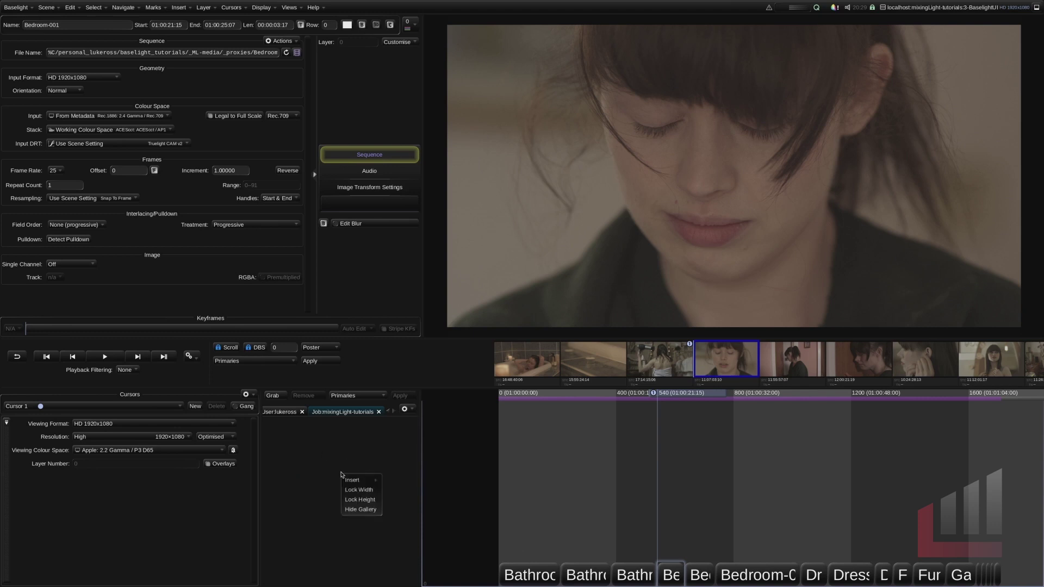
pyautogui.click(359, 509)
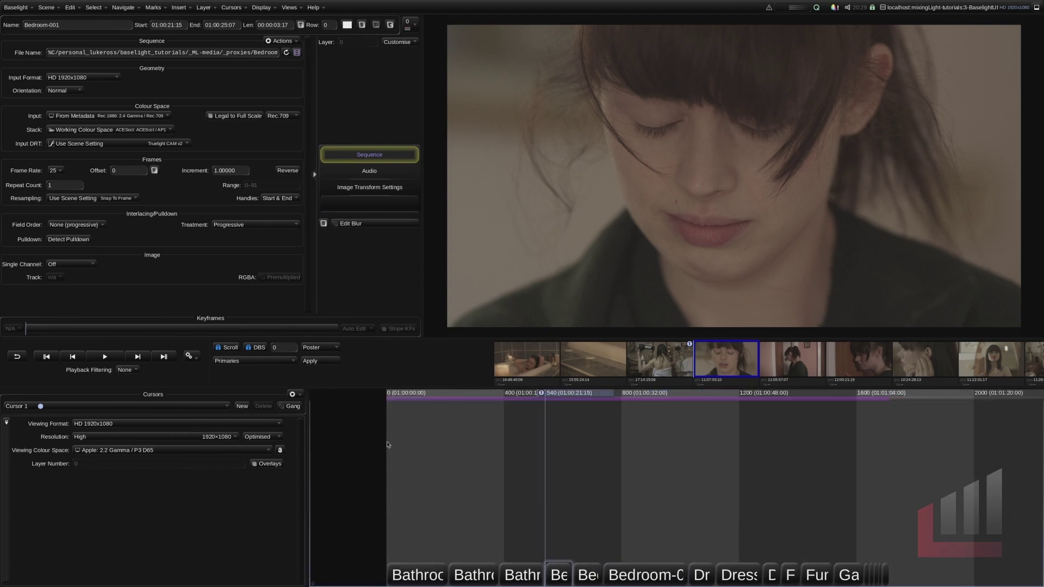
pyautogui.moveTo(417, 311); pyautogui.dragTo(308, 299)
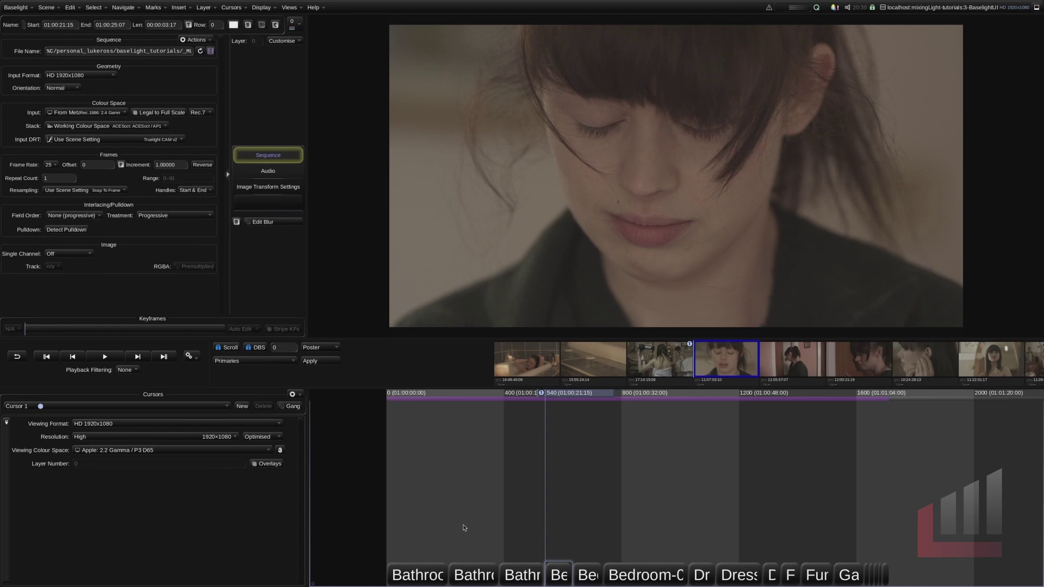
# - Insert a narrow RGB Parade panel beside the timeline
pyautogui.rightClick(353, 466)
pyautogui.moveTo(372, 474)
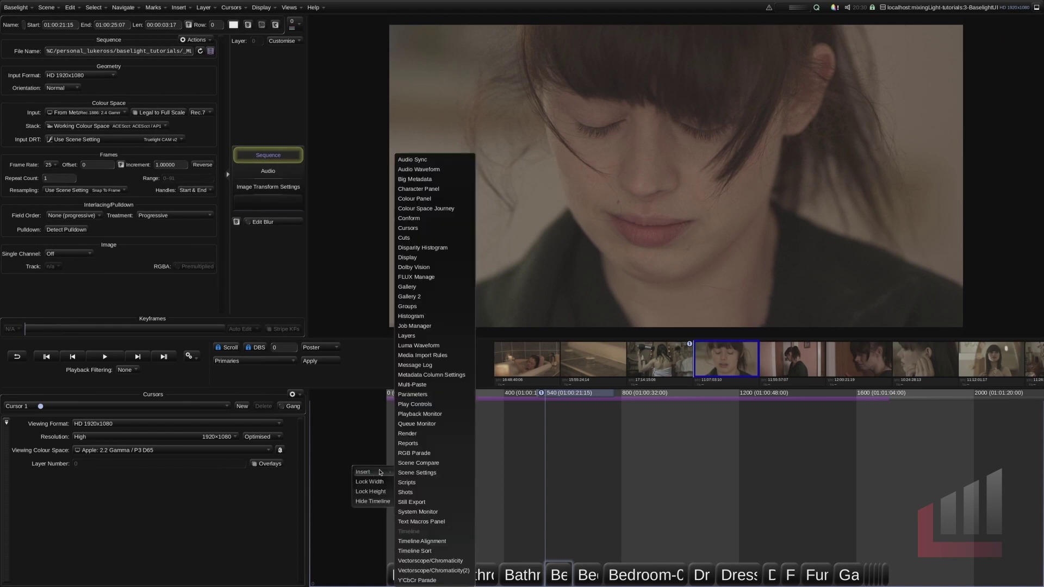
pyautogui.click(416, 453)
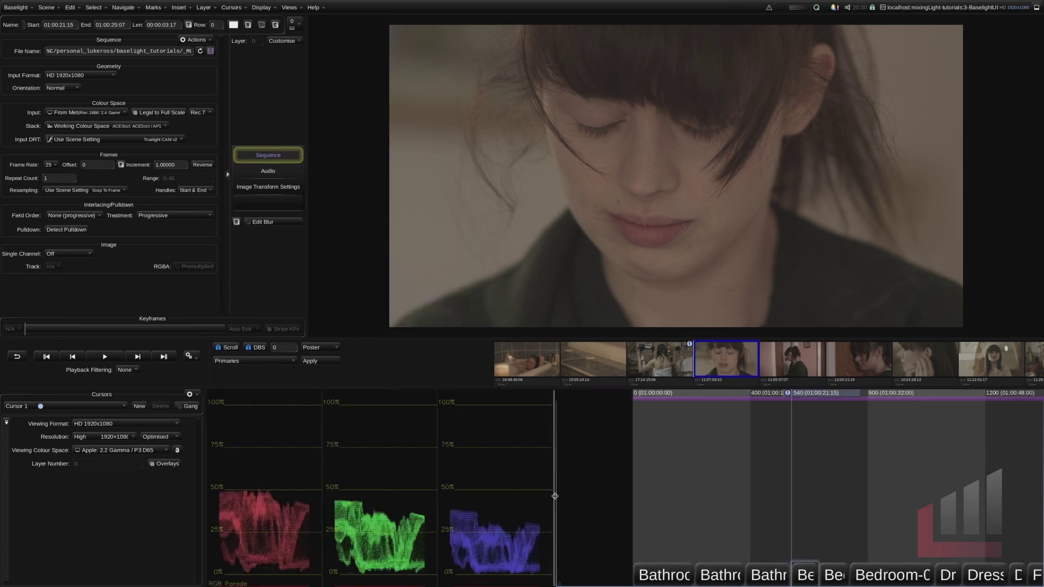
pyautogui.moveTo(555, 495); pyautogui.dragTo(356, 481)
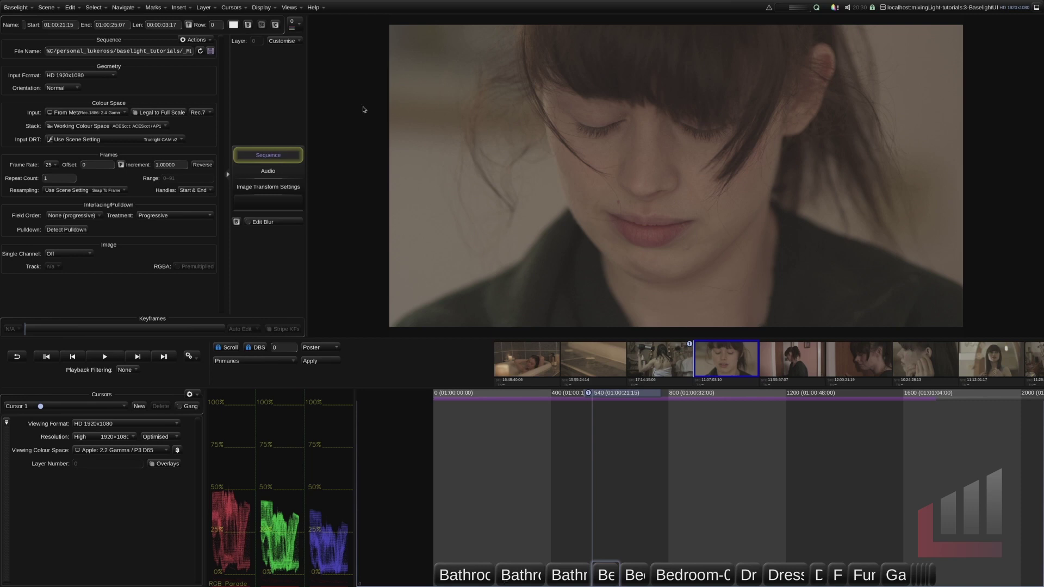
pyautogui.click(290, 7)
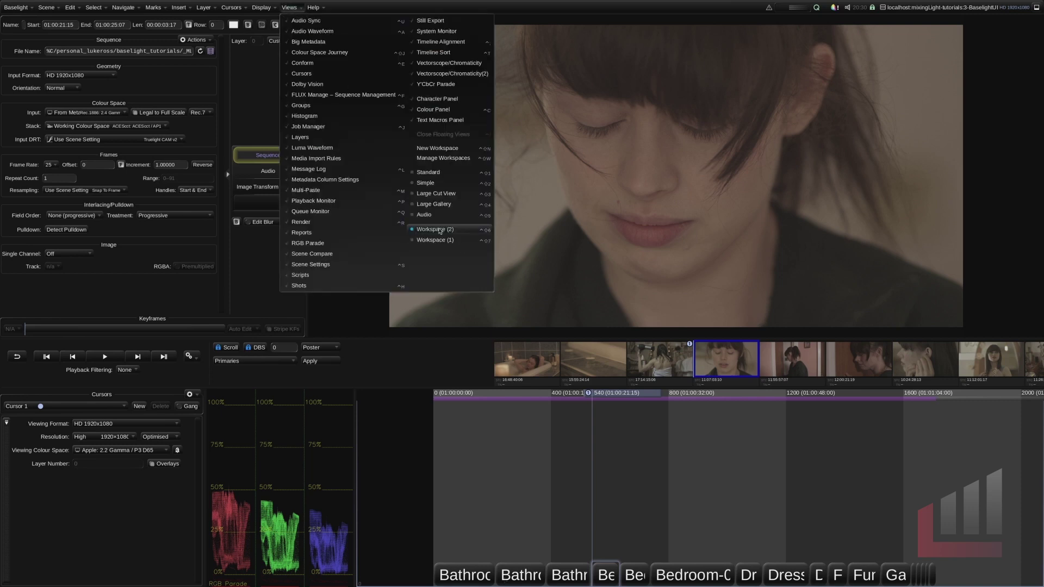
pyautogui.click(430, 173)
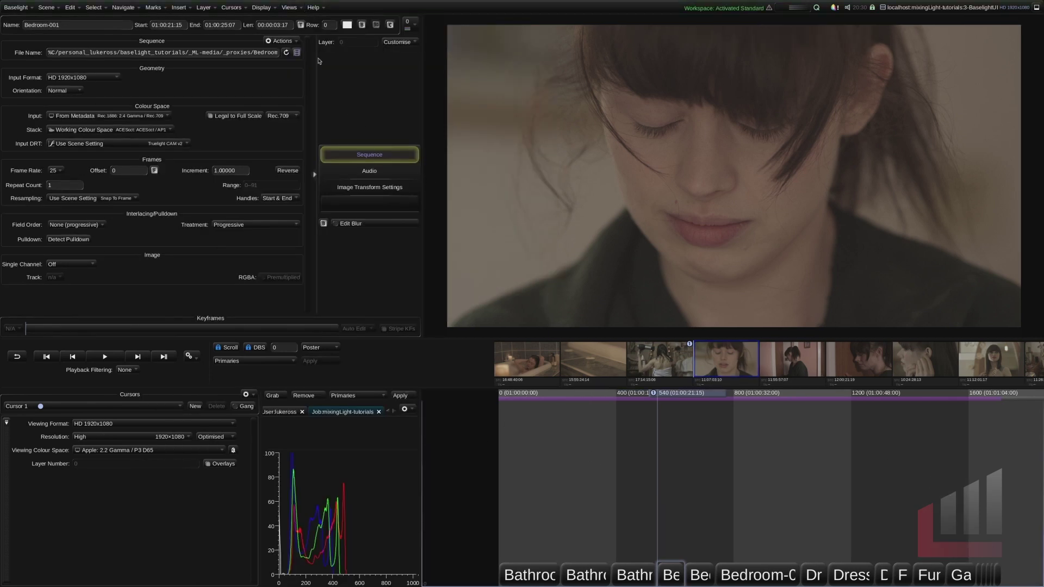
pyautogui.click(297, 9)
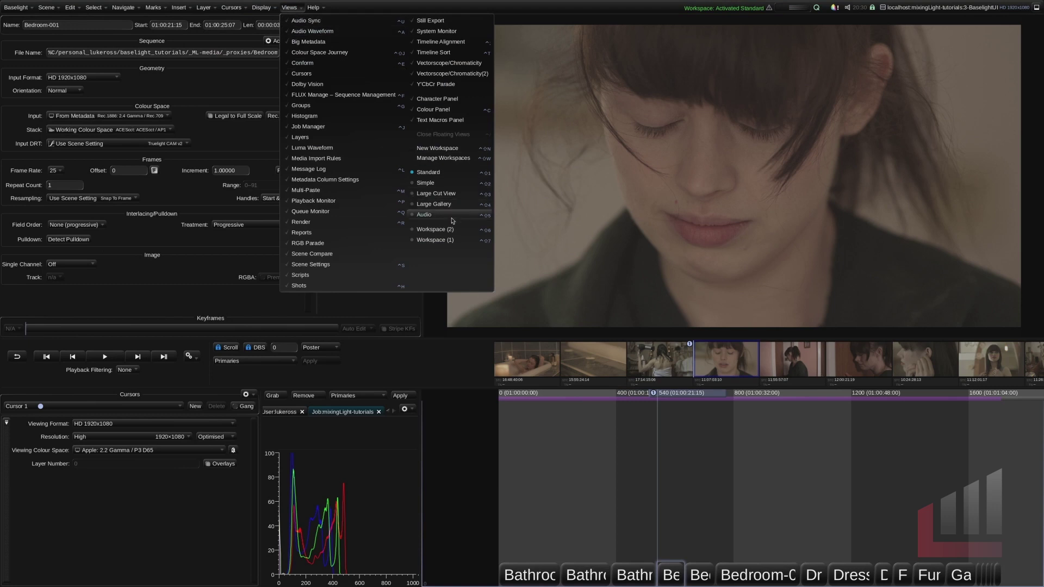
pyautogui.click(435, 229)
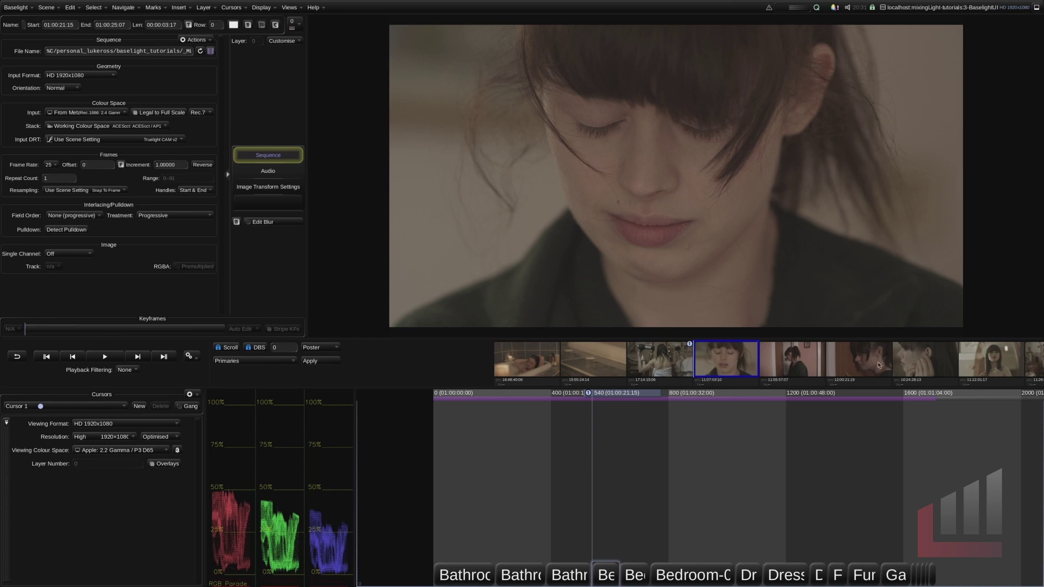
pyautogui.moveTo(879, 364)
pyautogui.mouseDown()
pyautogui.moveTo(541, 353)
pyautogui.moveTo(598, 364)
pyautogui.moveTo(870, 355)
pyautogui.mouseUp()
pyautogui.scroll(-3, 552, 357)
pyautogui.scroll(-3, 590, 352)
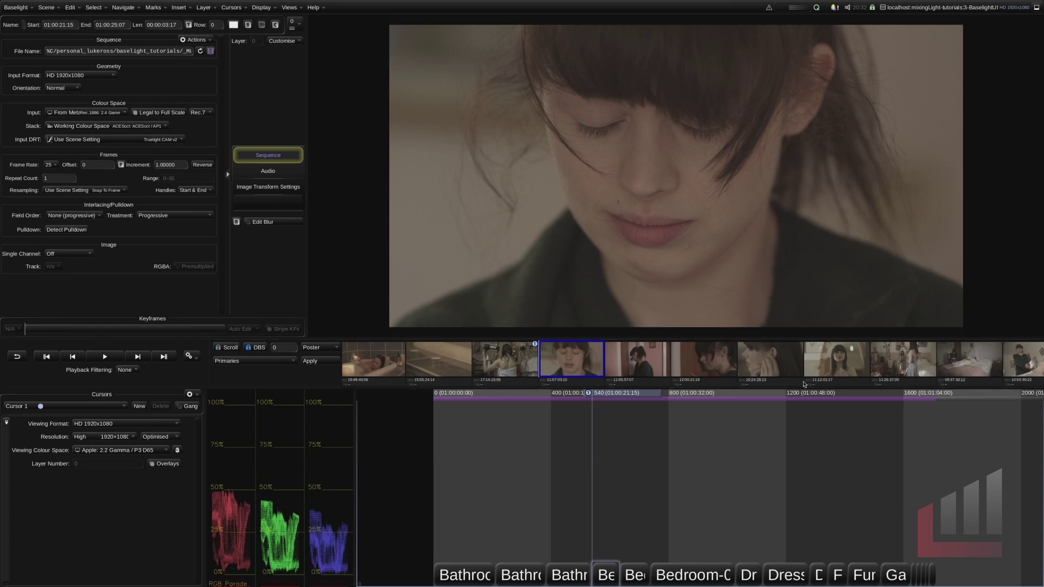
# - Jump between the pearls, hairdryer and mirror shots, then scrub back to the door close-up
pyautogui.click(832, 365)
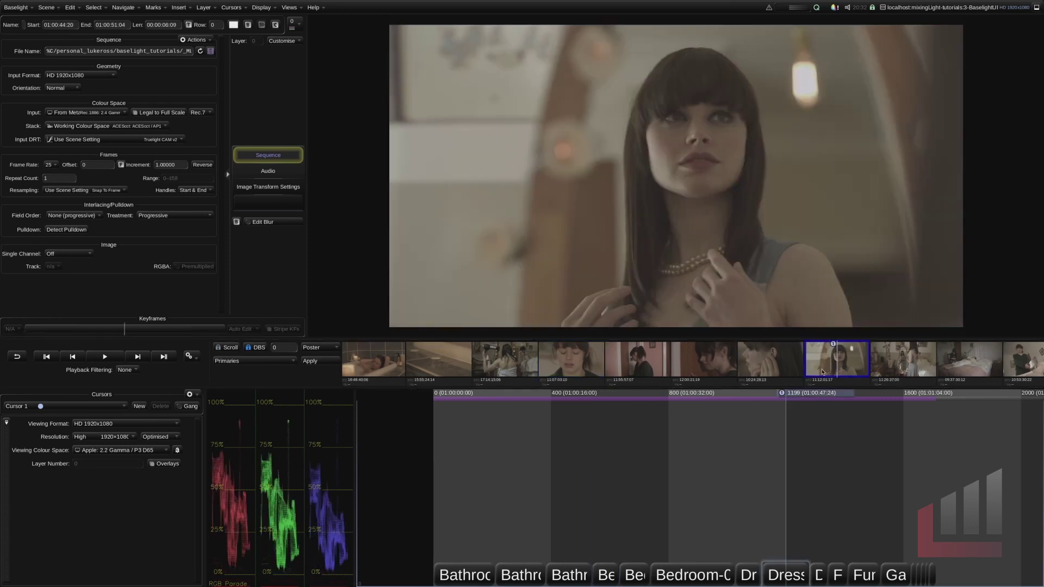
pyautogui.click(501, 359)
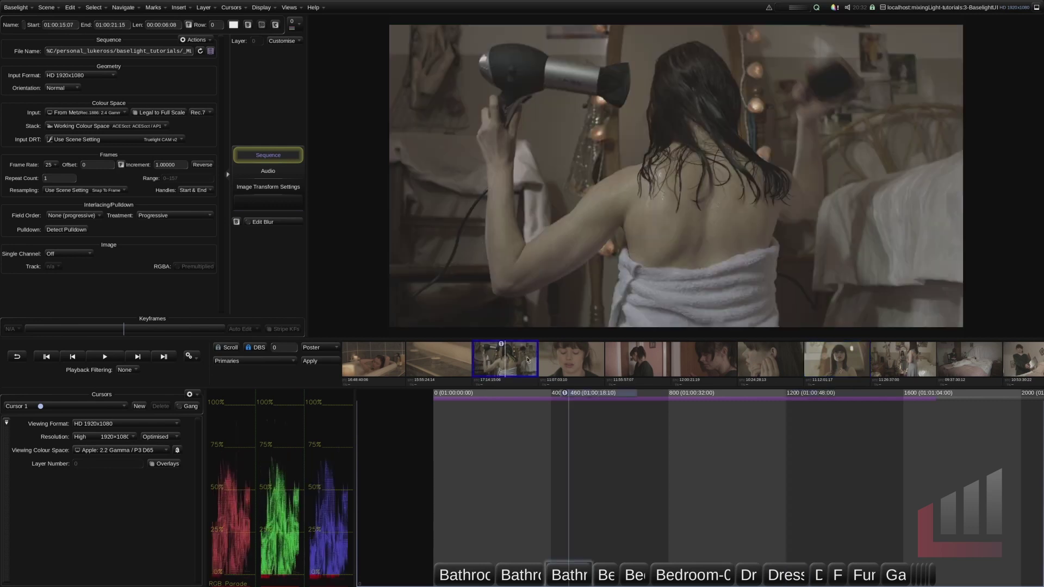
pyautogui.click(884, 375)
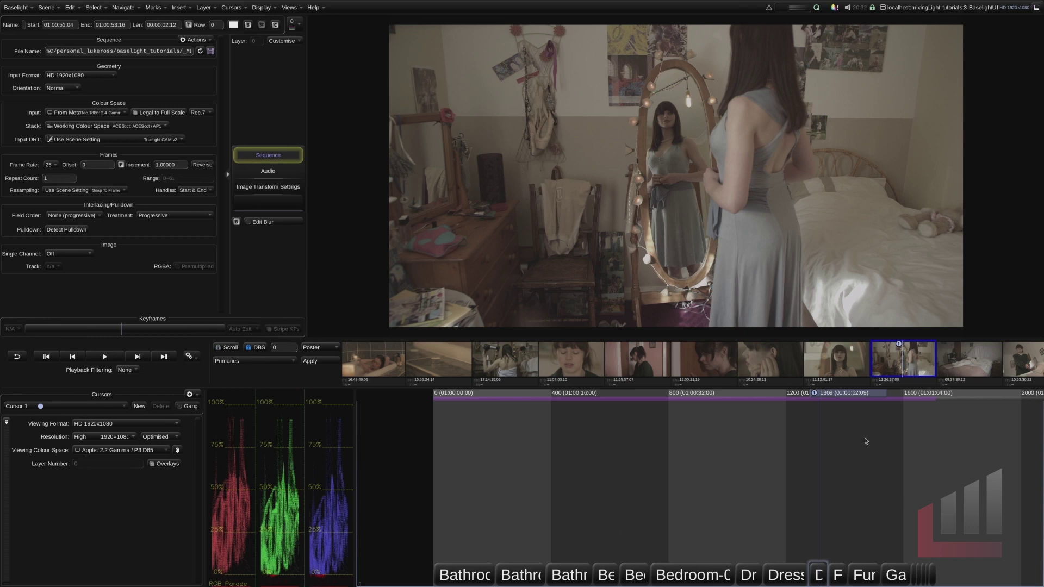
pyautogui.moveTo(852, 399); pyautogui.dragTo(740, 404)
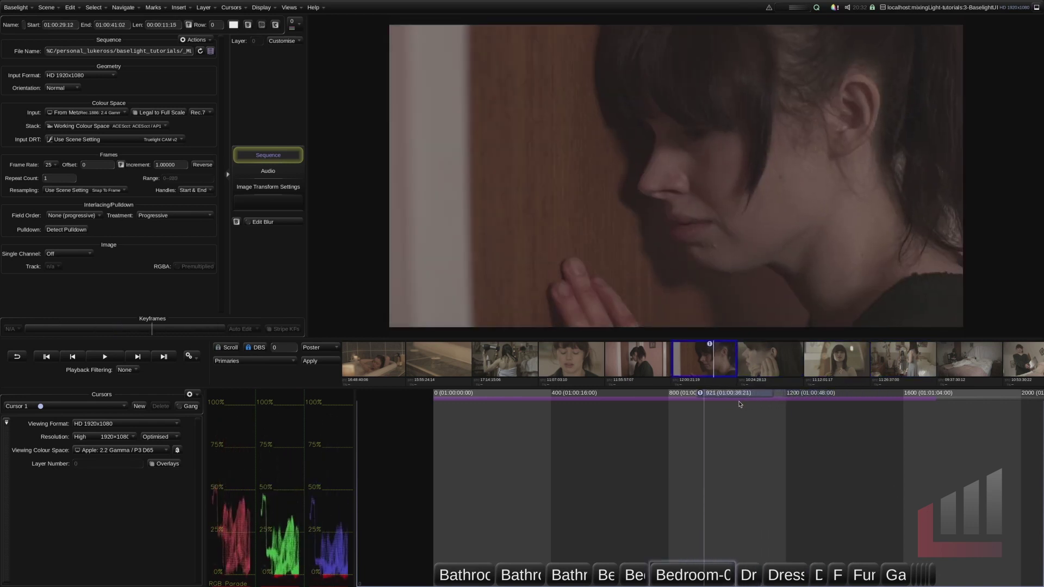
# - Jump the playhead across the hairdryer, bath and earring shots, then step to frame 737
pyautogui.click(569, 497)
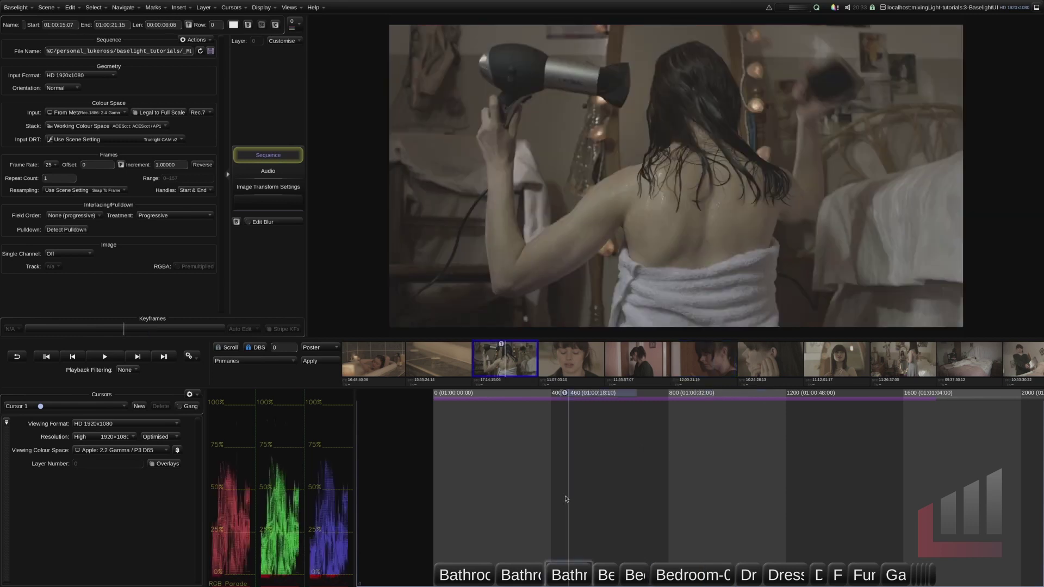
pyautogui.click(462, 502)
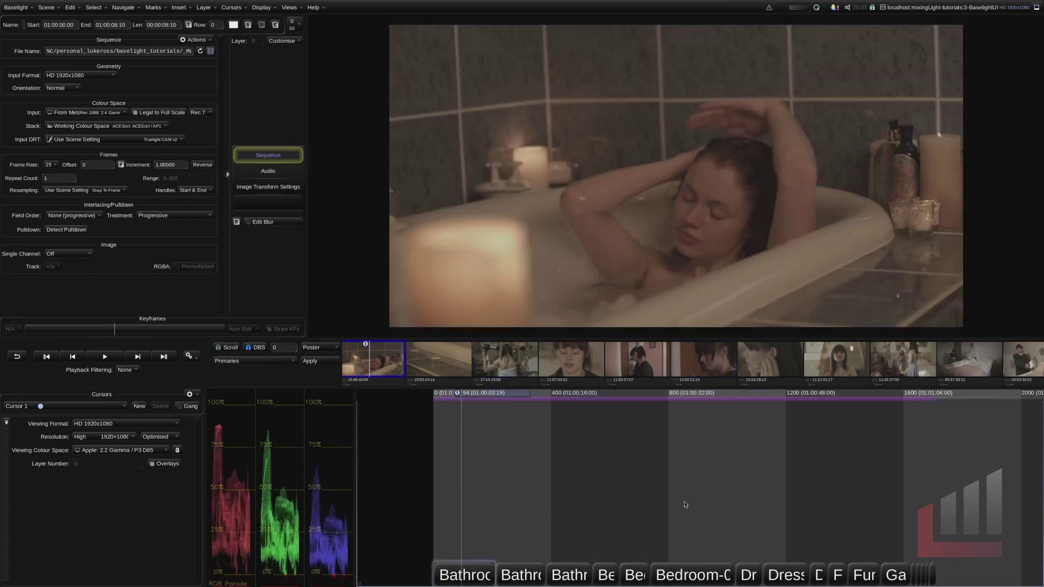
pyautogui.click(757, 499)
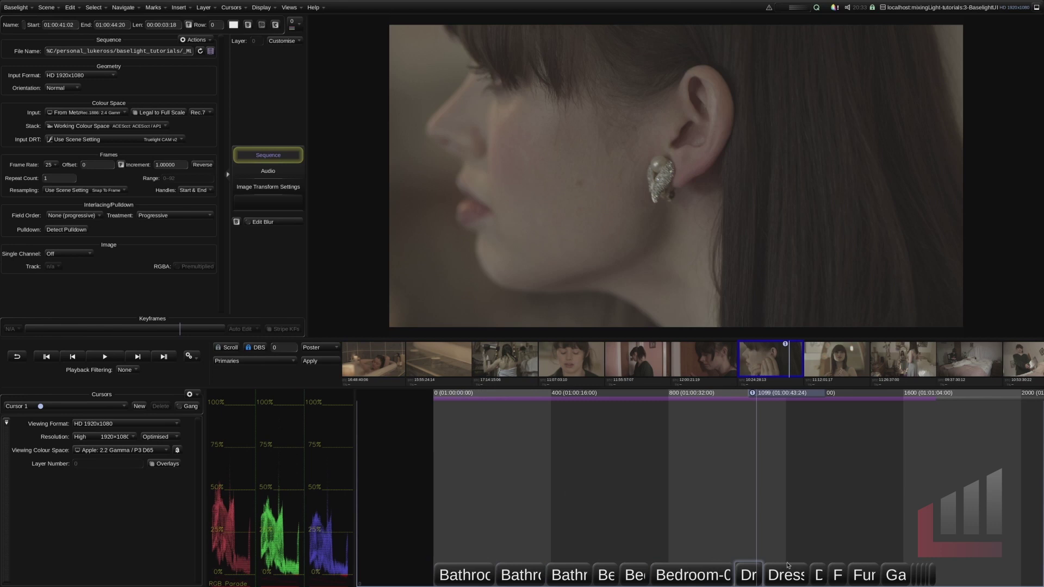
pyautogui.press('Up')
pyautogui.press('Up')
pyautogui.press('Up')
pyautogui.press('Up')
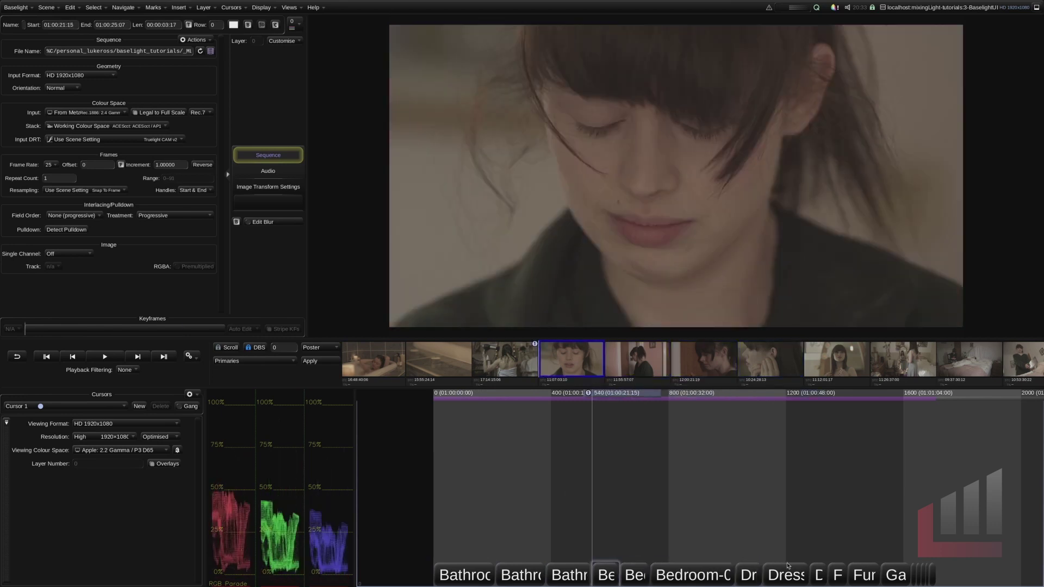
pyautogui.press('Down')
pyautogui.press('Down')
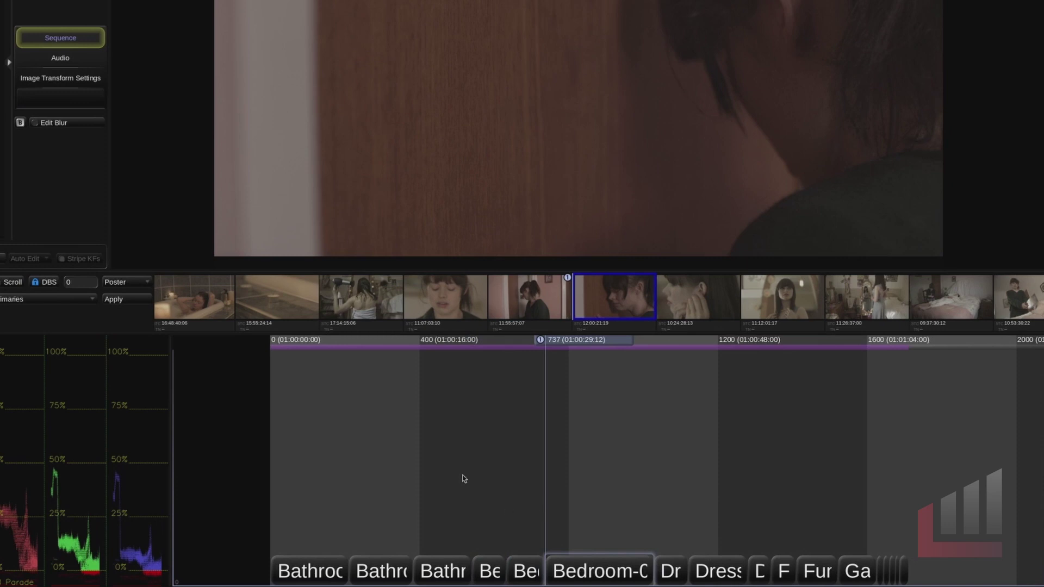
# - Zoom the timeline in and out around the playhead, ending on frames 650–850
pyautogui.scroll(5, 473, 478)
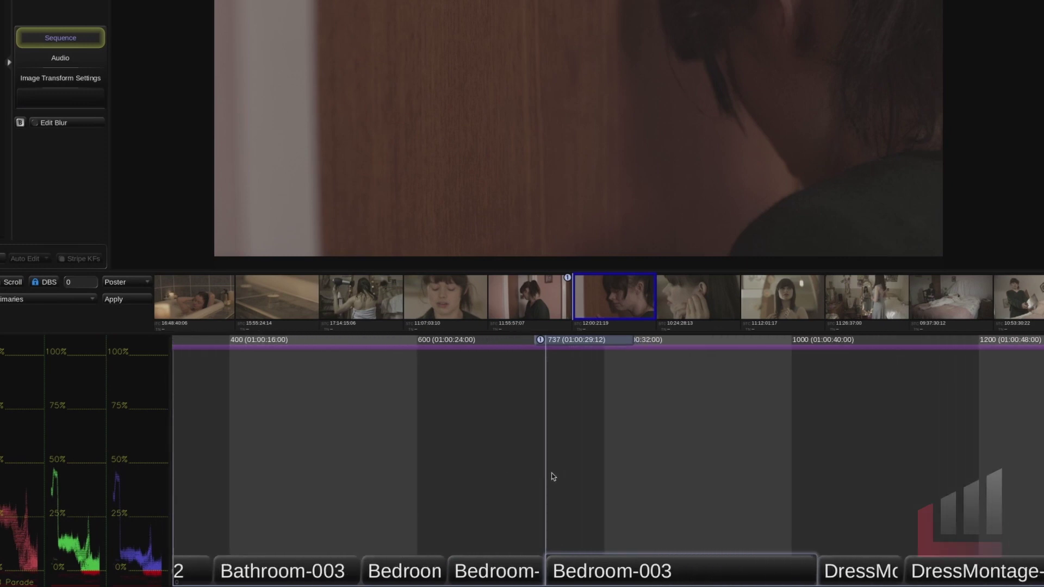
pyautogui.scroll(3, 606, 474)
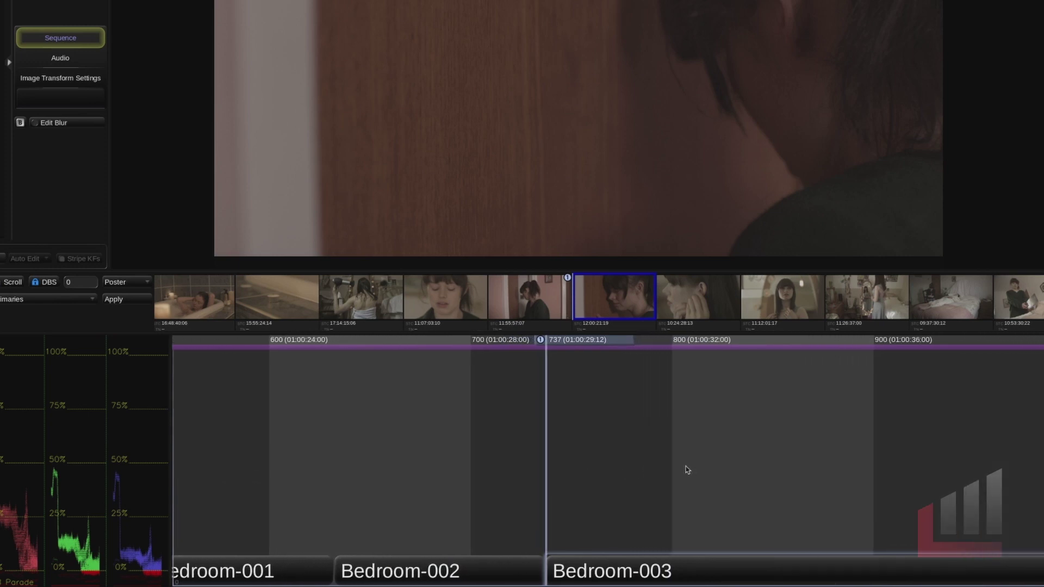
pyautogui.scroll(-6, 686, 465)
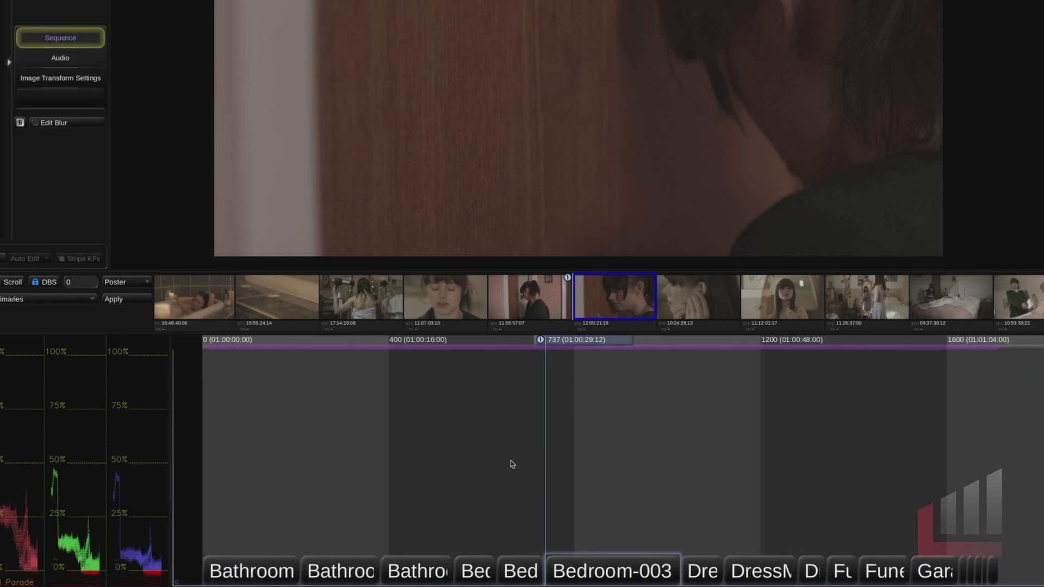
pyautogui.scroll(-2, 510, 461)
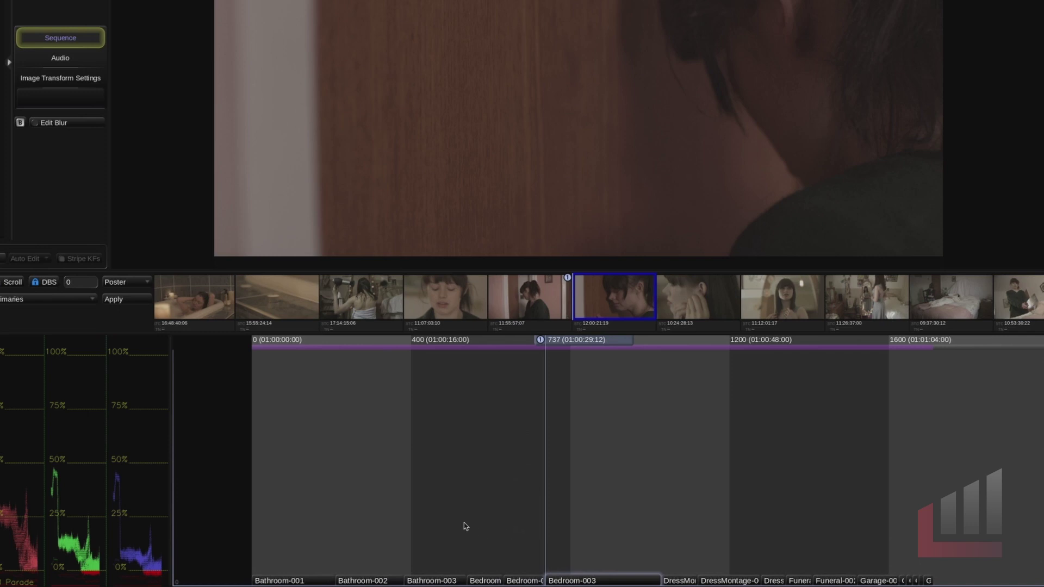
pyautogui.scroll(2, 443, 513)
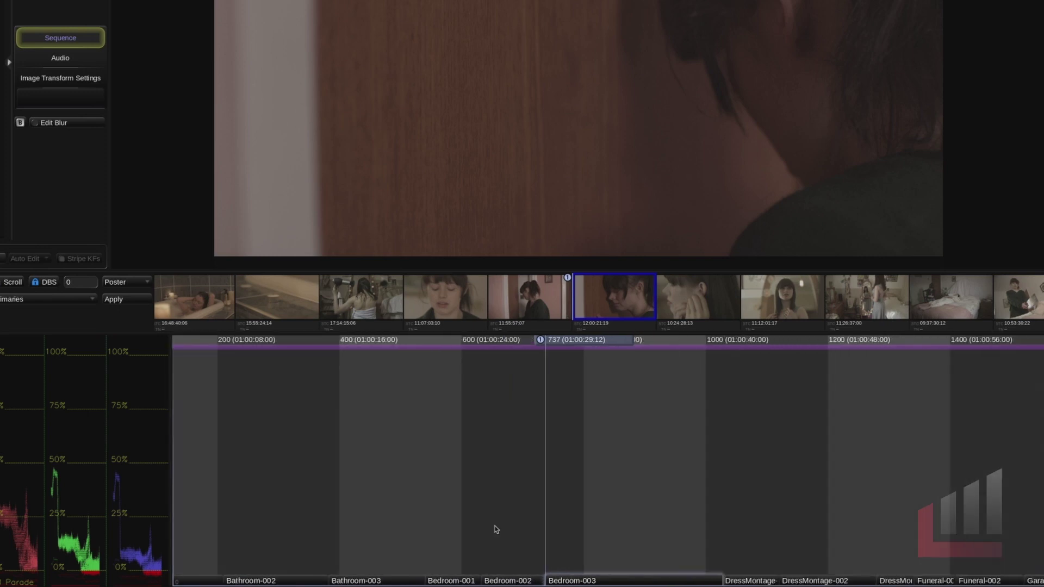
pyautogui.scroll(-2, 496, 529)
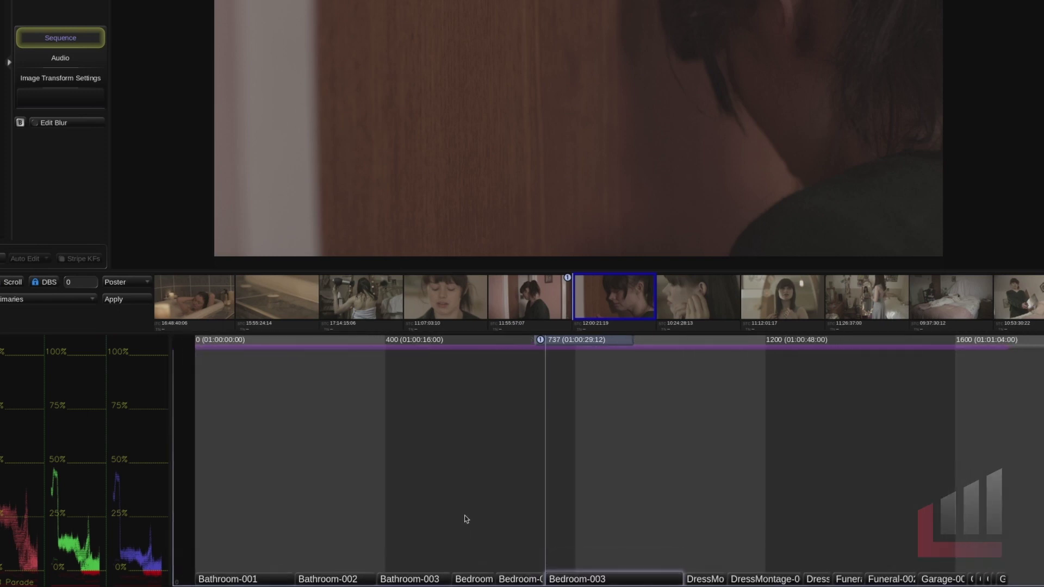
pyautogui.scroll(4, 490, 514)
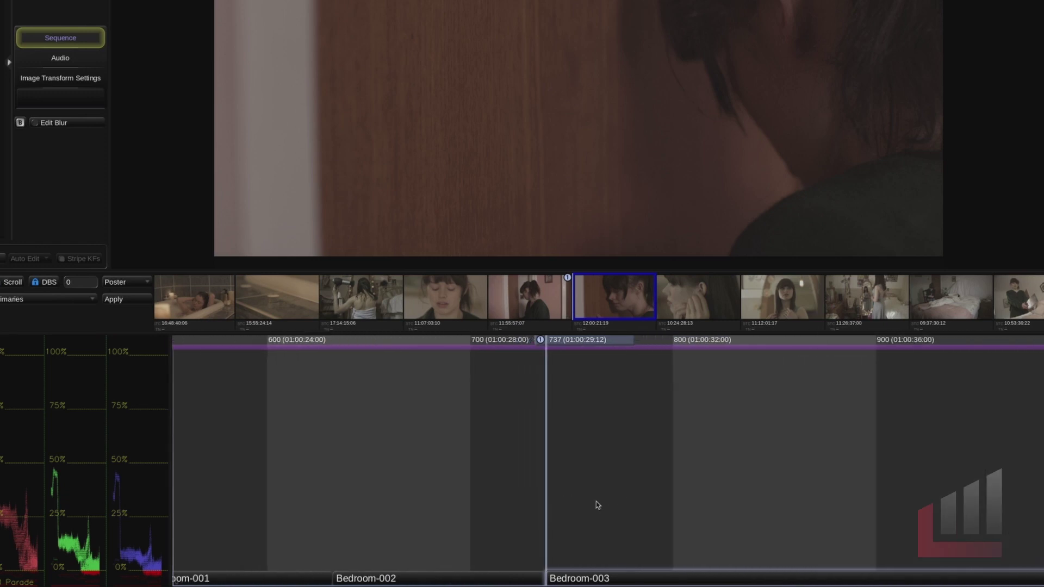
pyautogui.scroll(2, 598, 506)
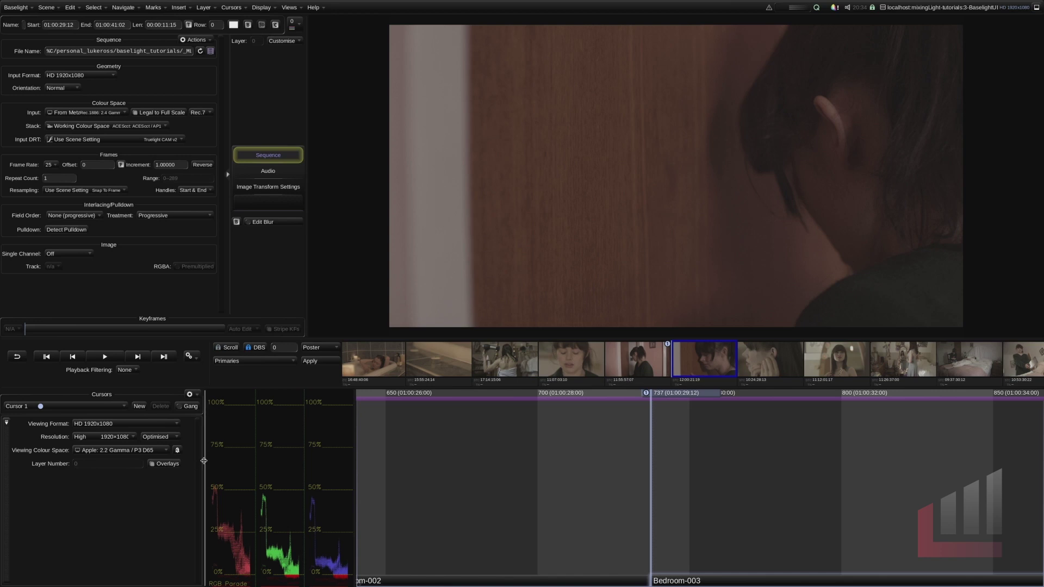
# - Widen the Cursors panel against the RGB Parade and drag the playhead back to frame 685
pyautogui.moveTo(203, 455); pyautogui.dragTo(451, 447)
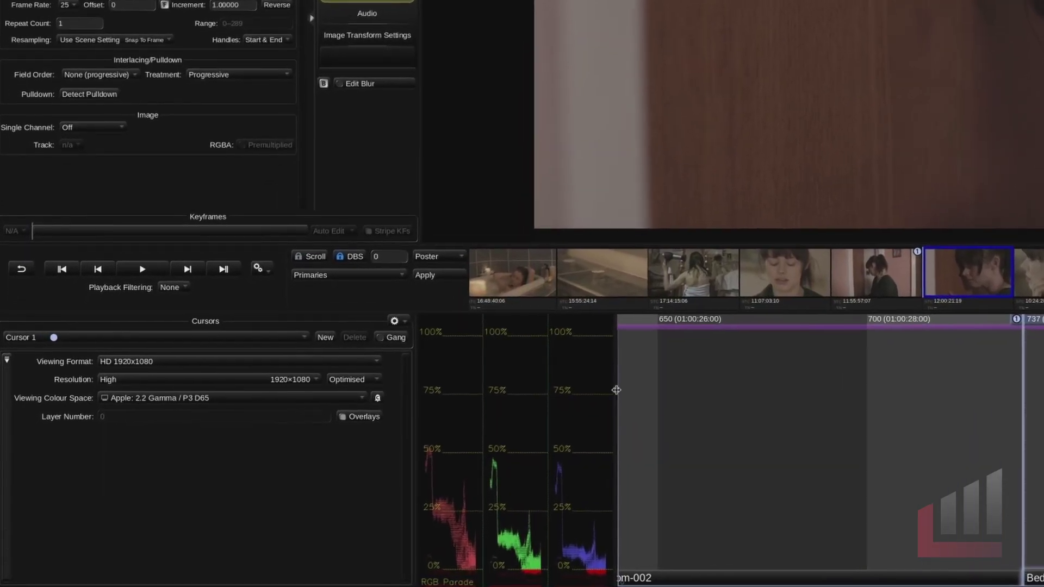
pyautogui.moveTo(1033, 337); pyautogui.dragTo(874, 322)
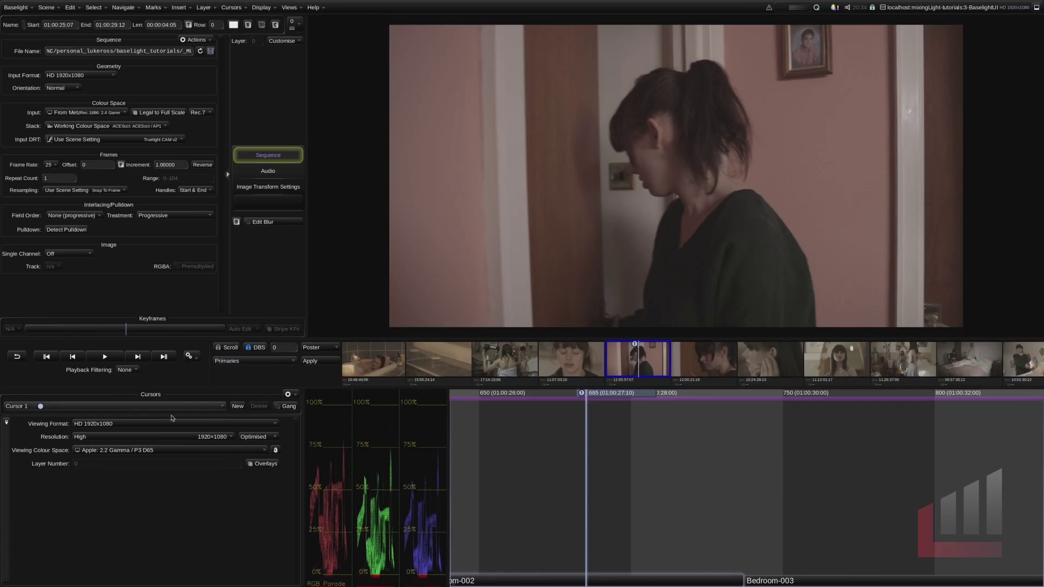
pyautogui.click(161, 424)
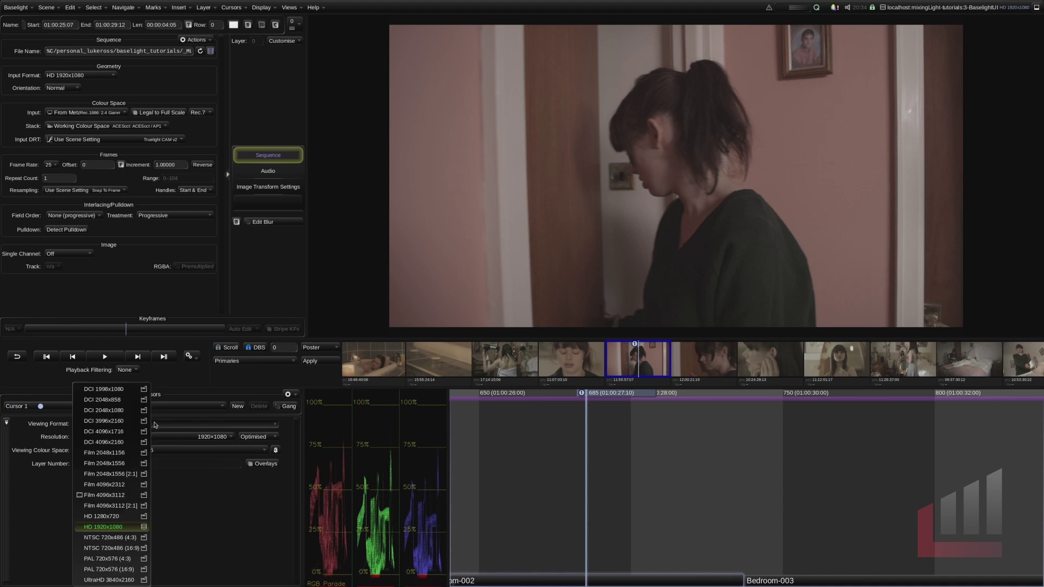
pyautogui.click(115, 404)
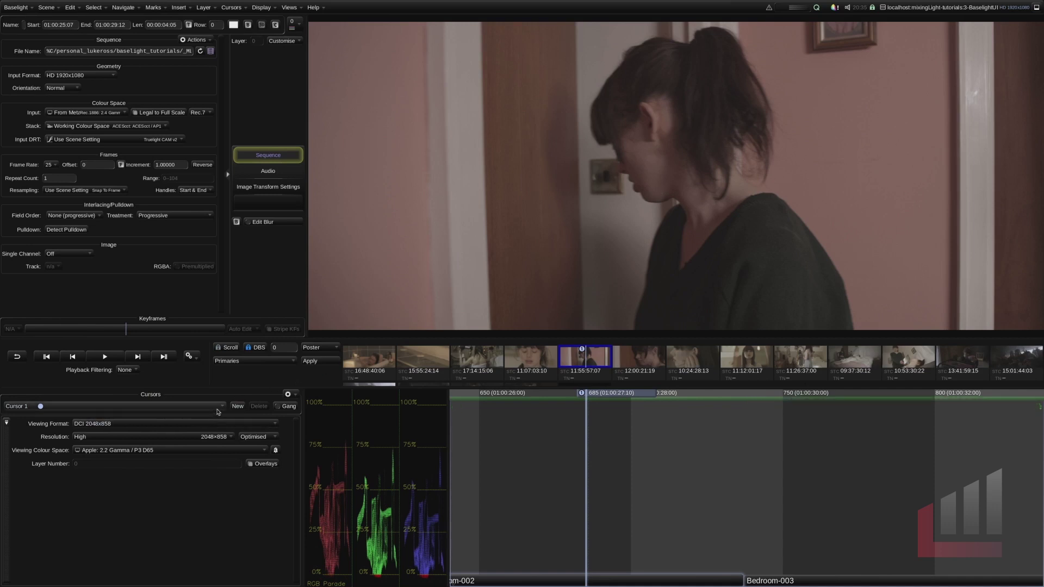
pyautogui.click(148, 427)
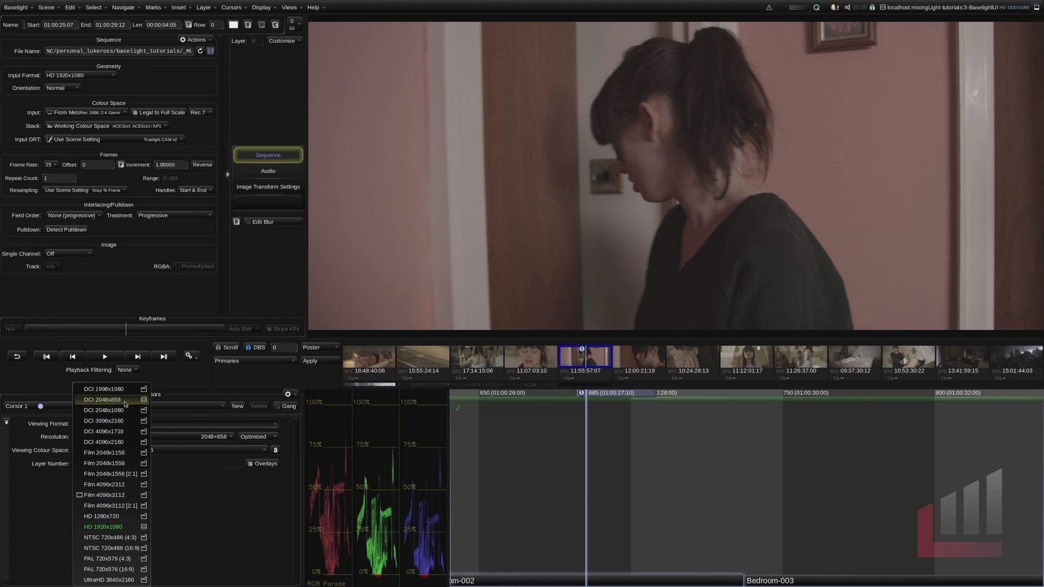
pyautogui.click(128, 527)
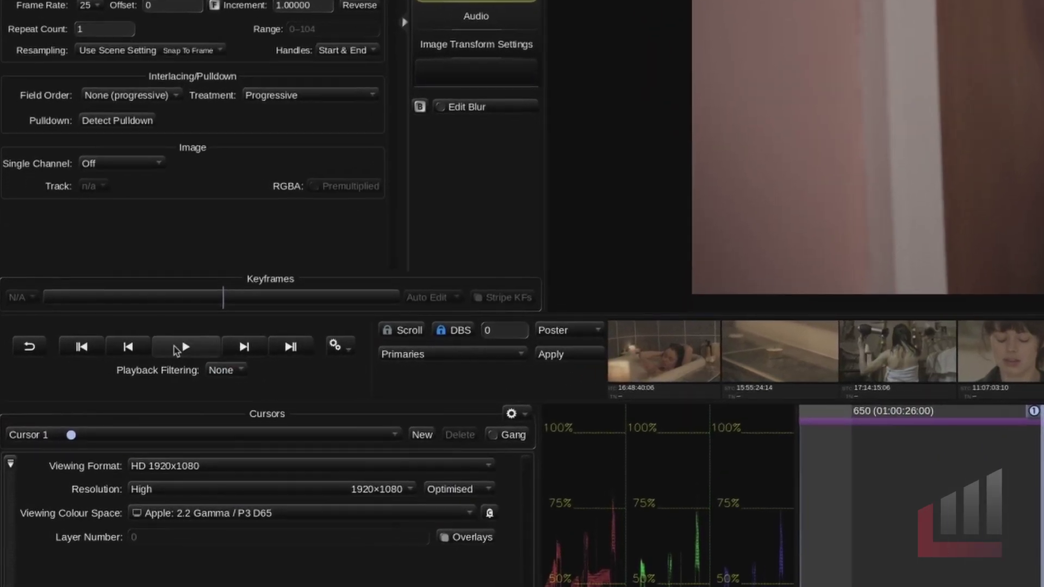
pyautogui.click(341, 352)
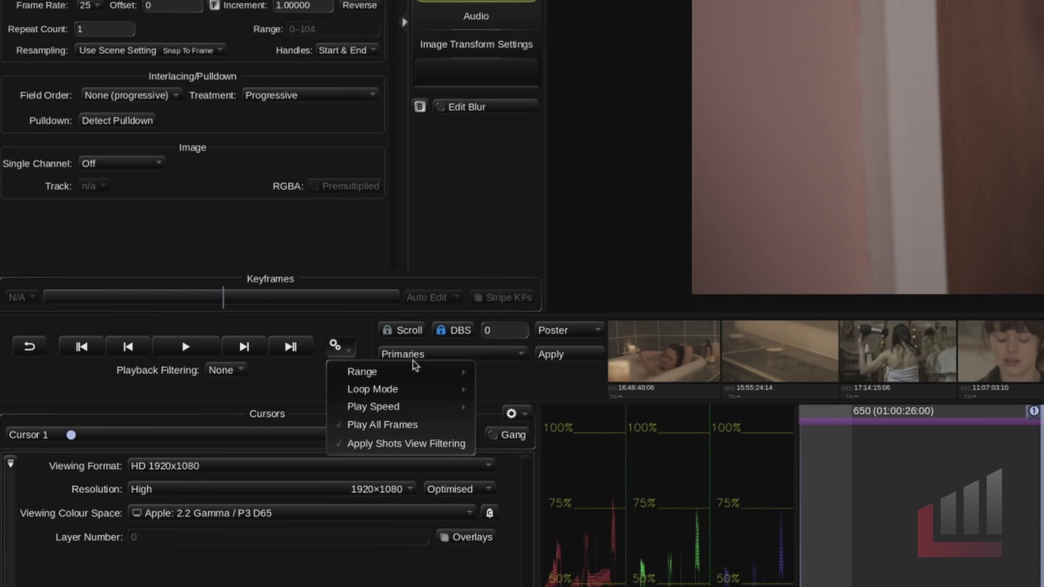
pyautogui.moveTo(465, 372)
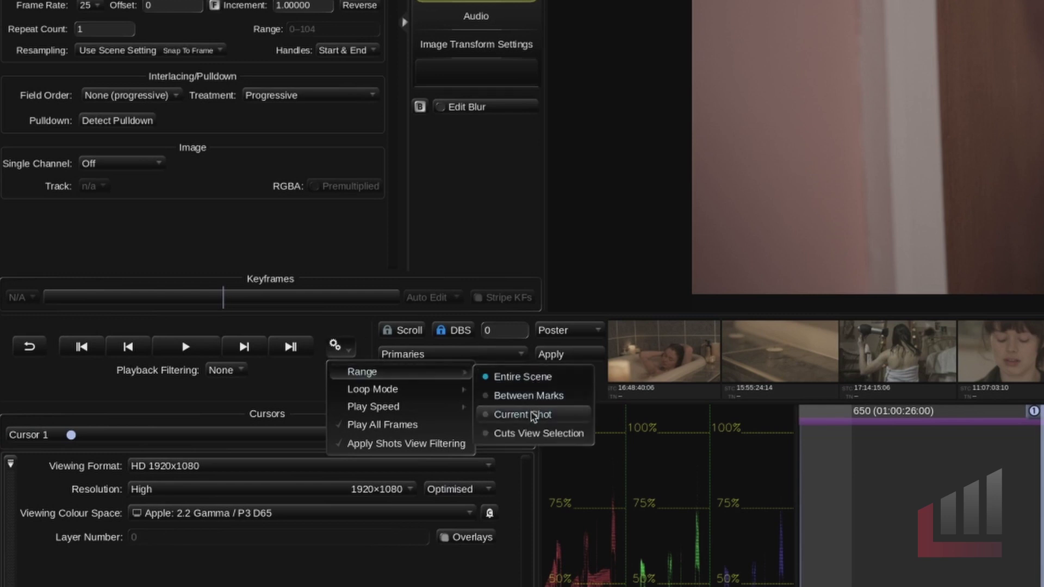
pyautogui.moveTo(430, 390)
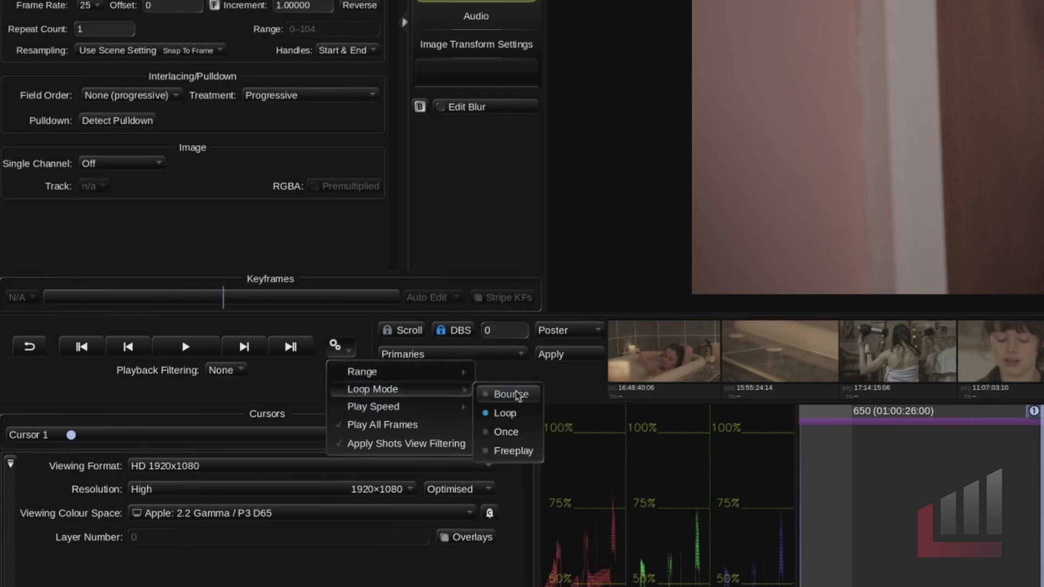
pyautogui.moveTo(413, 407)
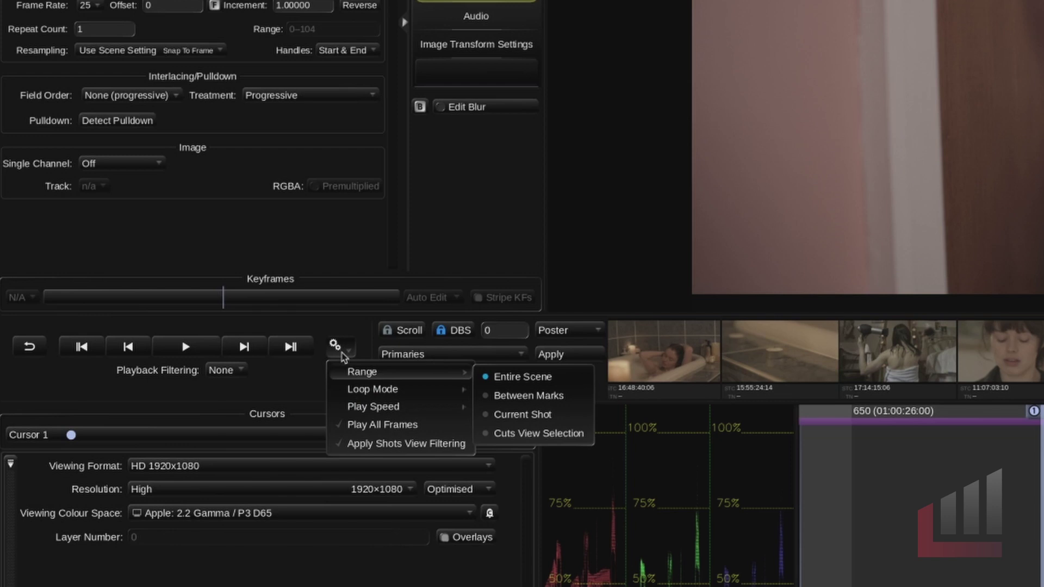
pyautogui.click(341, 354)
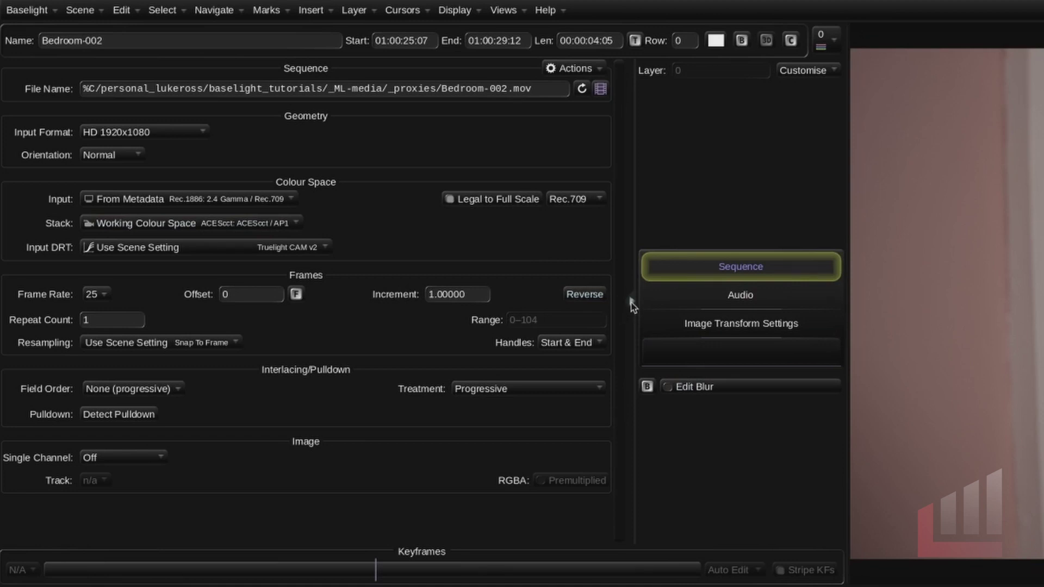
# - Switch Bedroom-002's range display from frames to timecode, reading 01:00:25:07 to 01:00:29:12
pyautogui.click(631, 303)
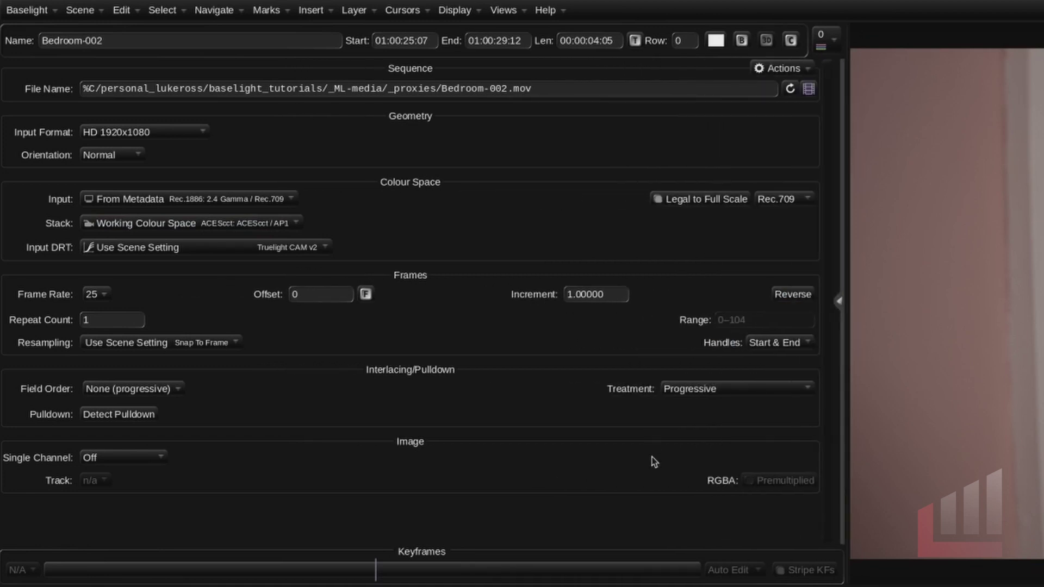
pyautogui.click(635, 43)
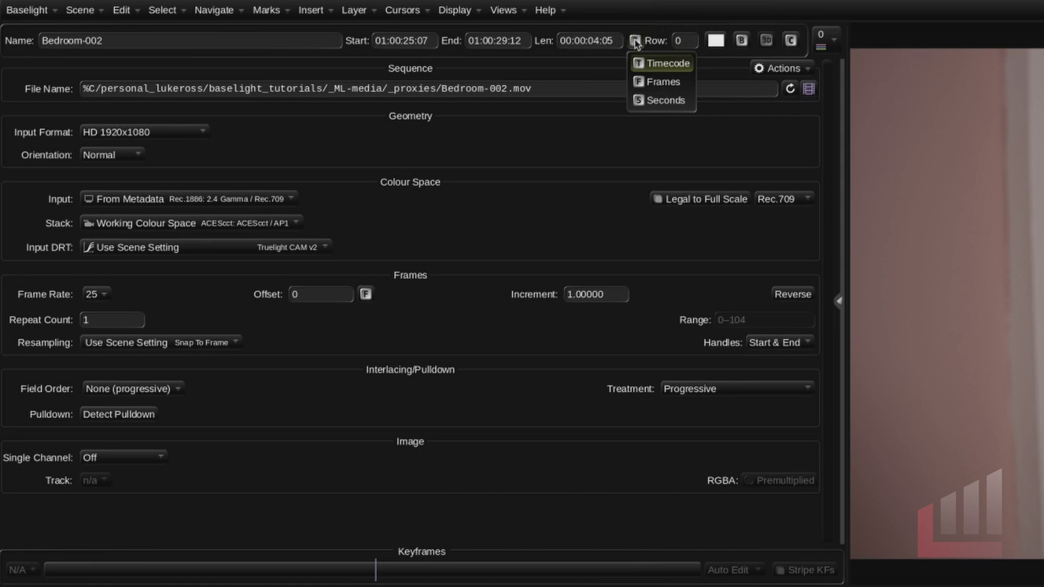
pyautogui.click(634, 42)
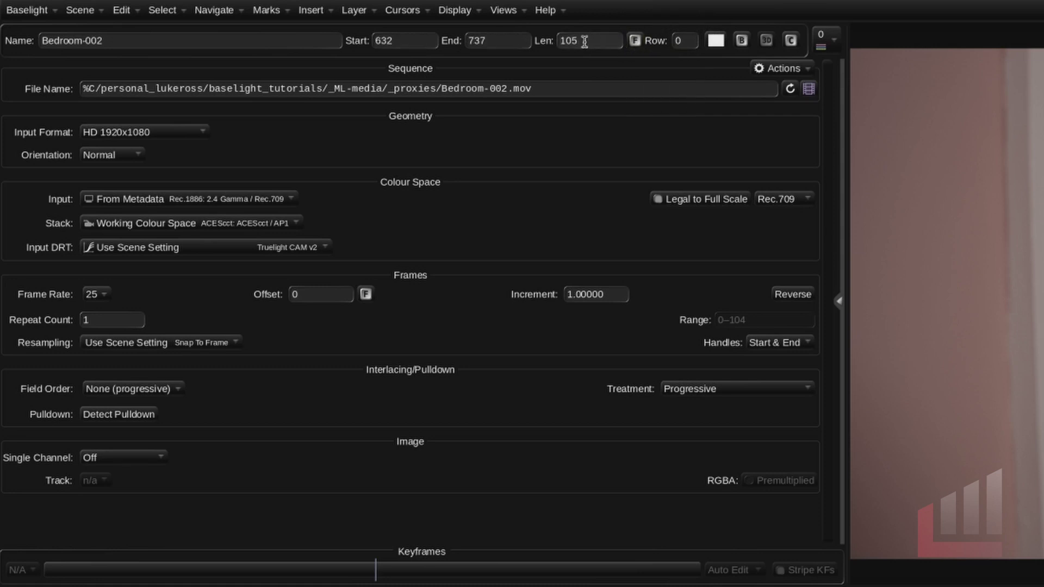
pyautogui.click(633, 44)
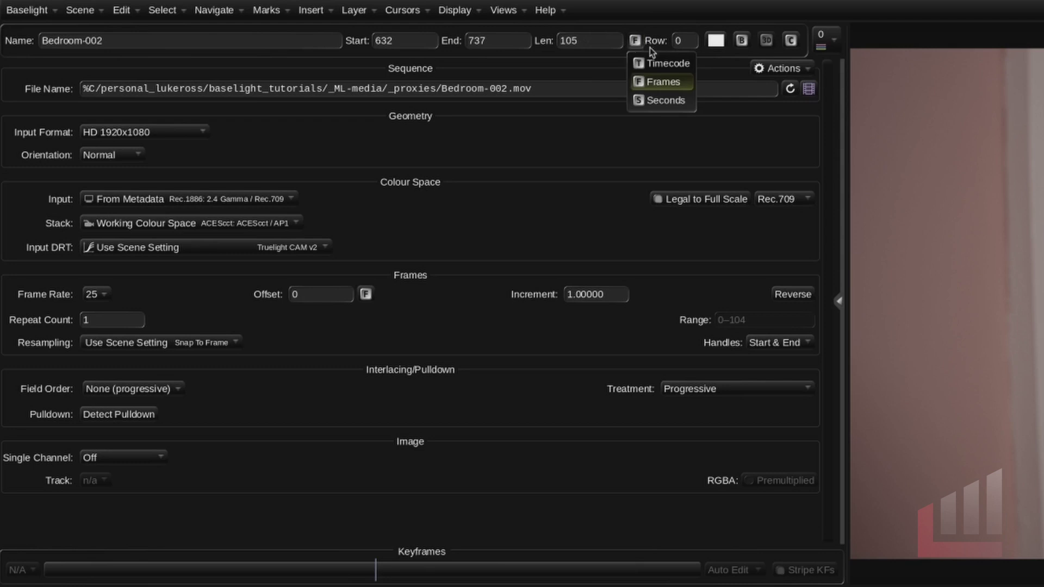
pyautogui.click(642, 64)
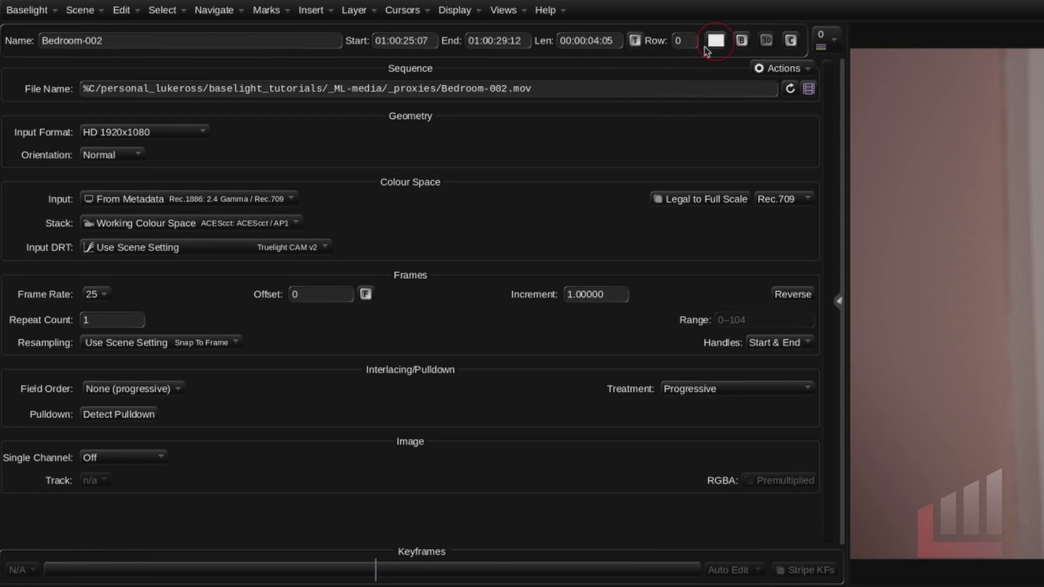
# - Set Bedroom-002's clip tag colour to red using the header swatch and Colour Panel wheel
pyautogui.click(715, 40)
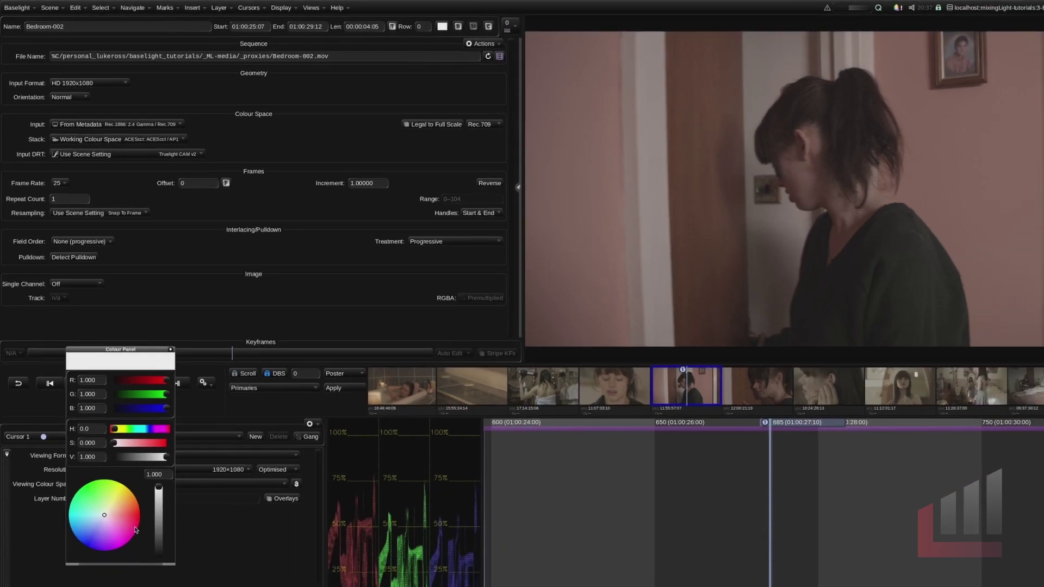
pyautogui.click(128, 479)
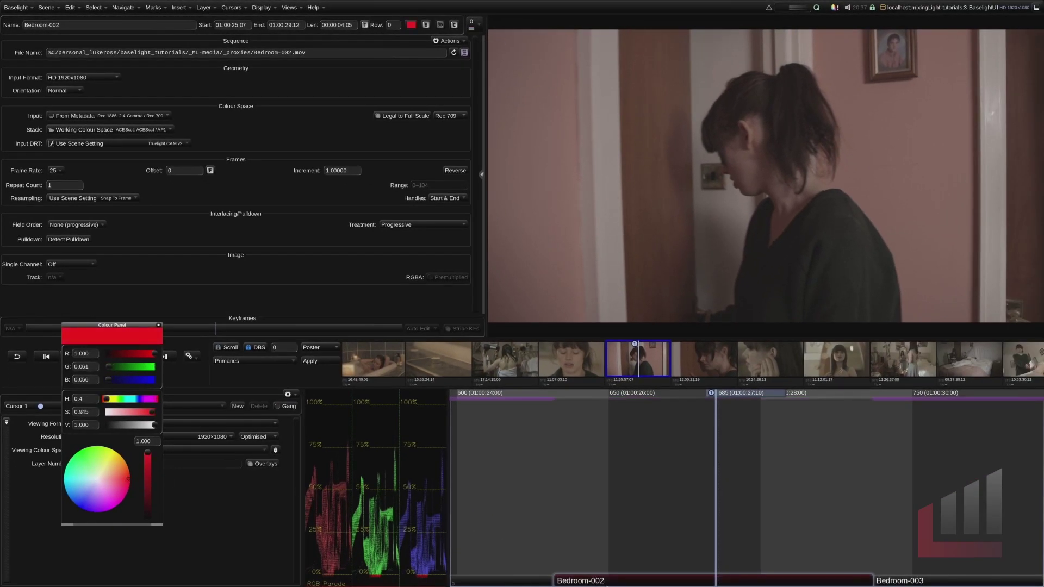
pyautogui.click(158, 325)
pyautogui.click(324, 52)
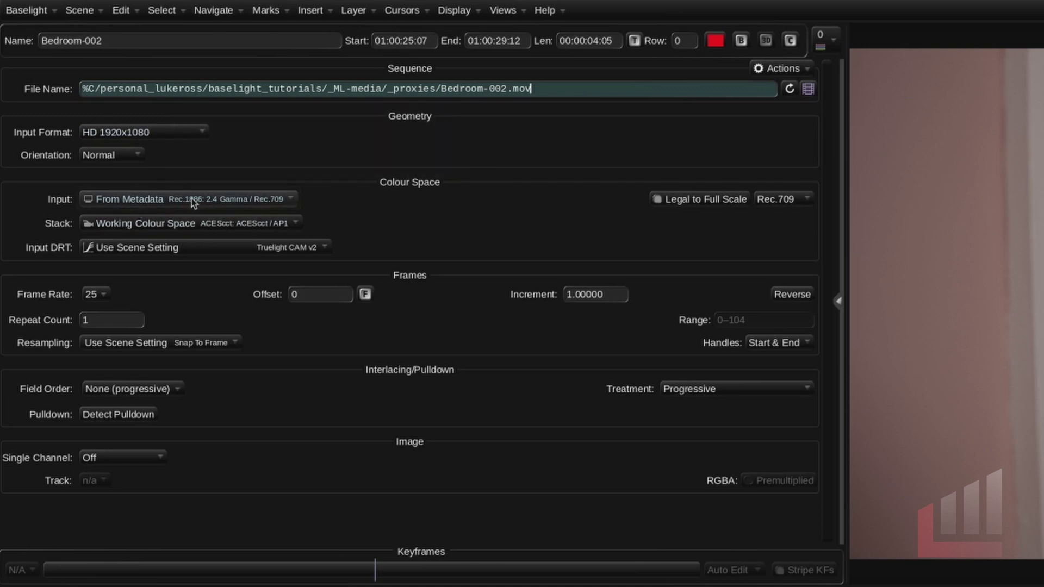
pyautogui.moveTo(192, 199)
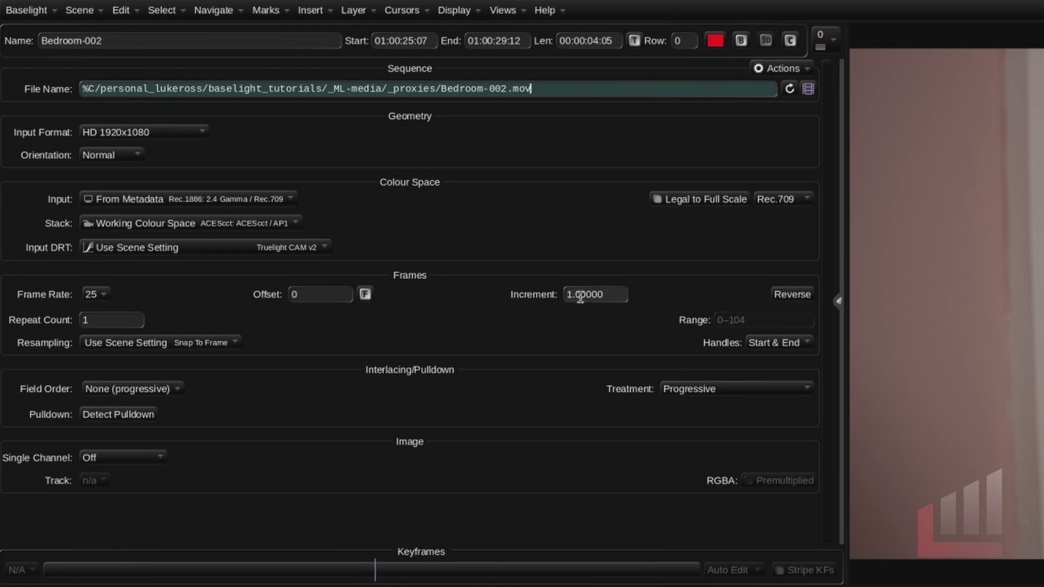
pyautogui.doubleClick(581, 295)
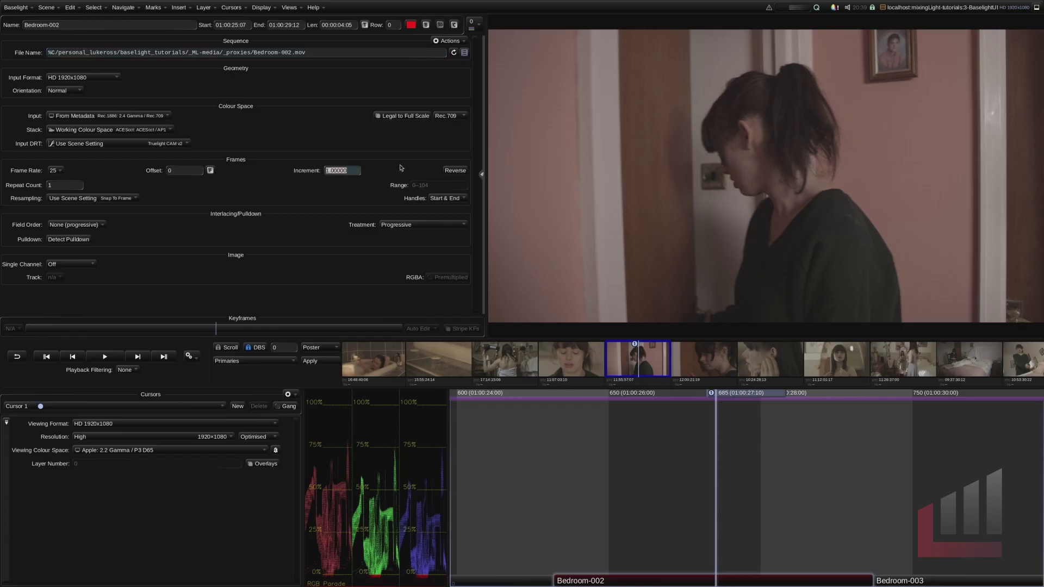
pyautogui.write('0.5')
pyautogui.press('Return')
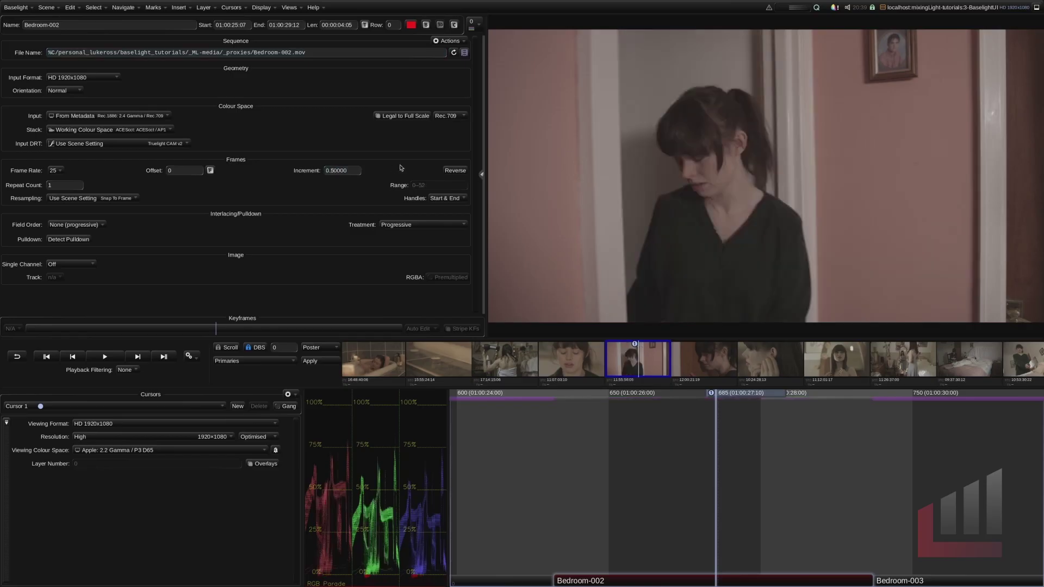
pyautogui.doubleClick(353, 172)
pyautogui.write('2')
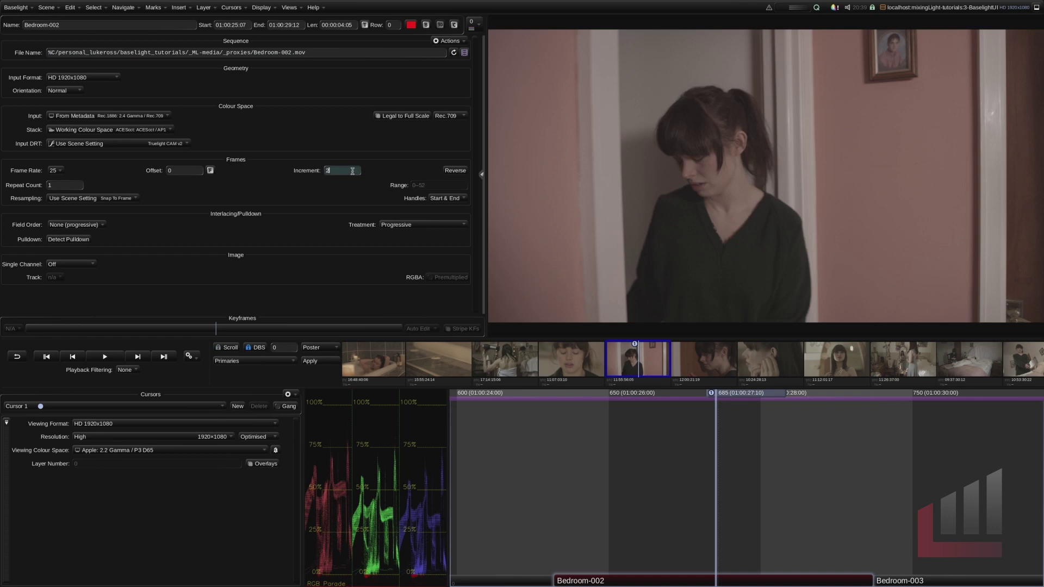
pyautogui.press('Return')
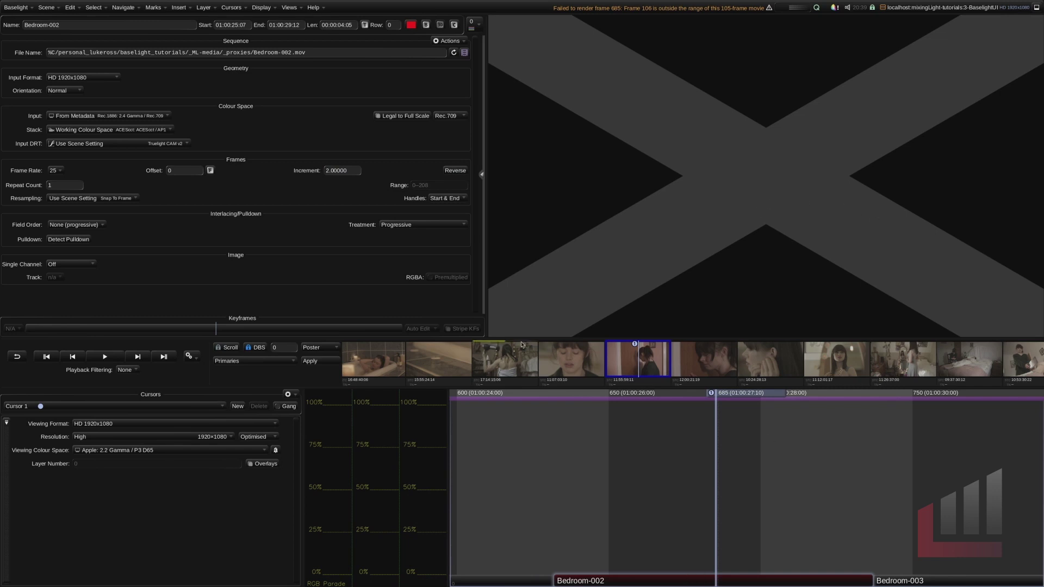
pyautogui.click(341, 170)
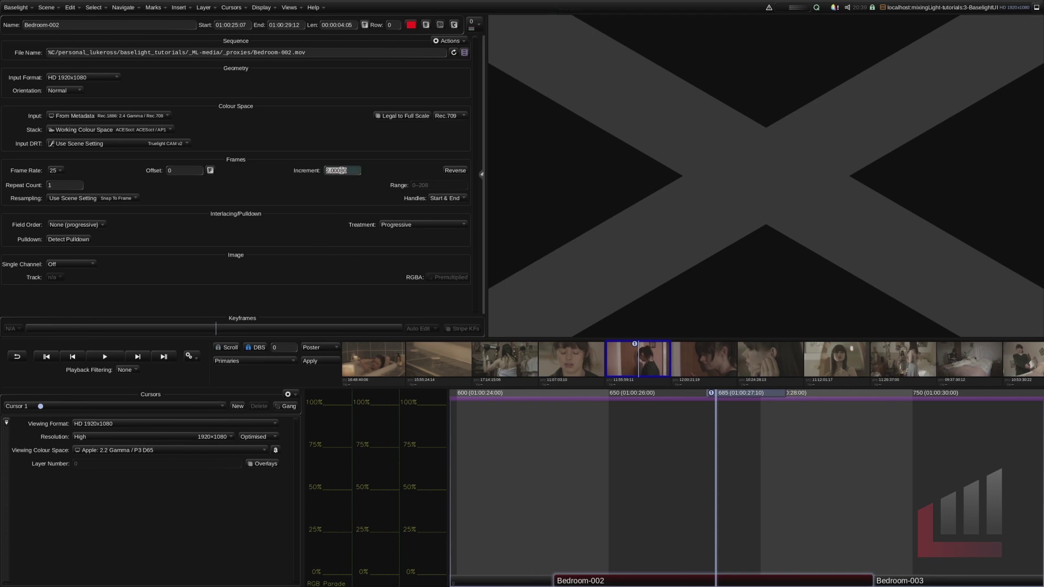
pyautogui.write('1')
pyautogui.press('Return')
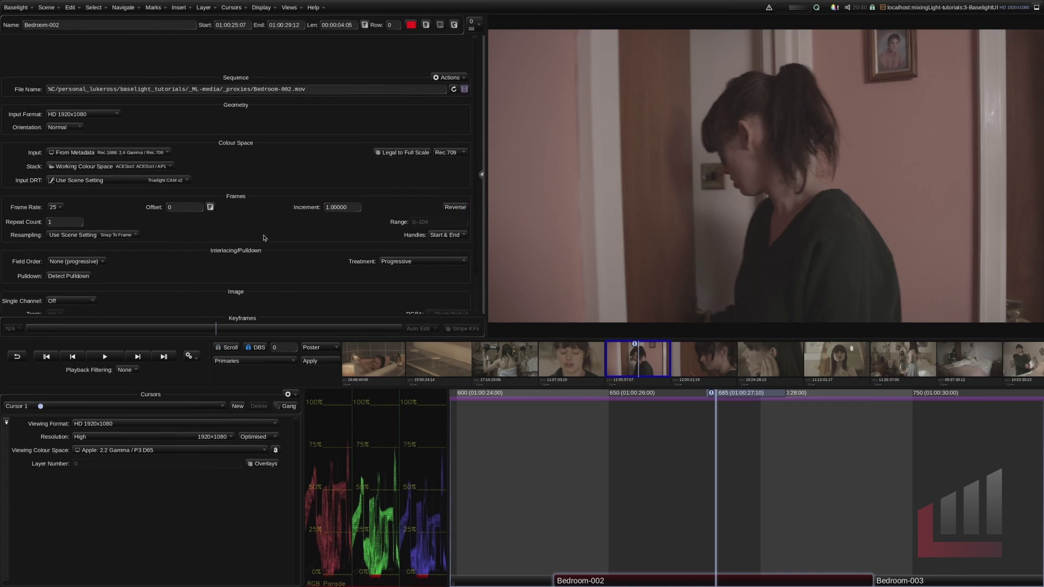
pyautogui.click(483, 175)
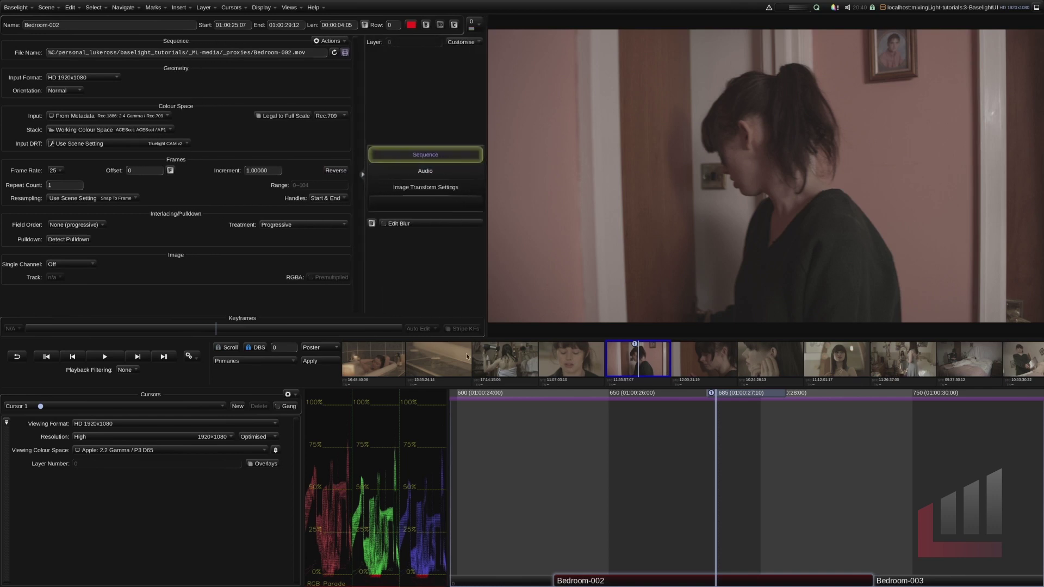
pyautogui.click(425, 171)
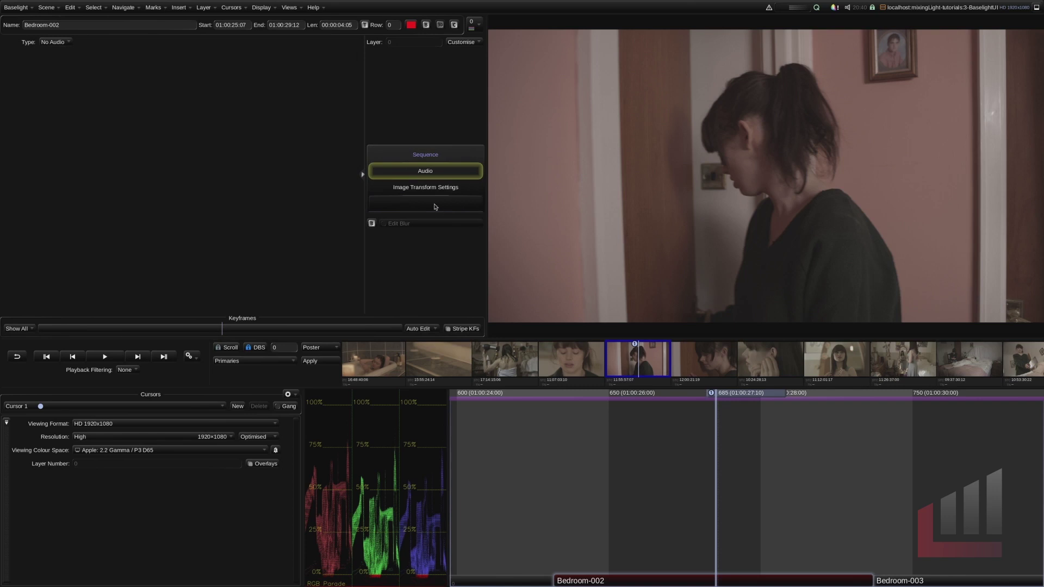
pyautogui.rightClick(435, 207)
pyautogui.moveTo(438, 212)
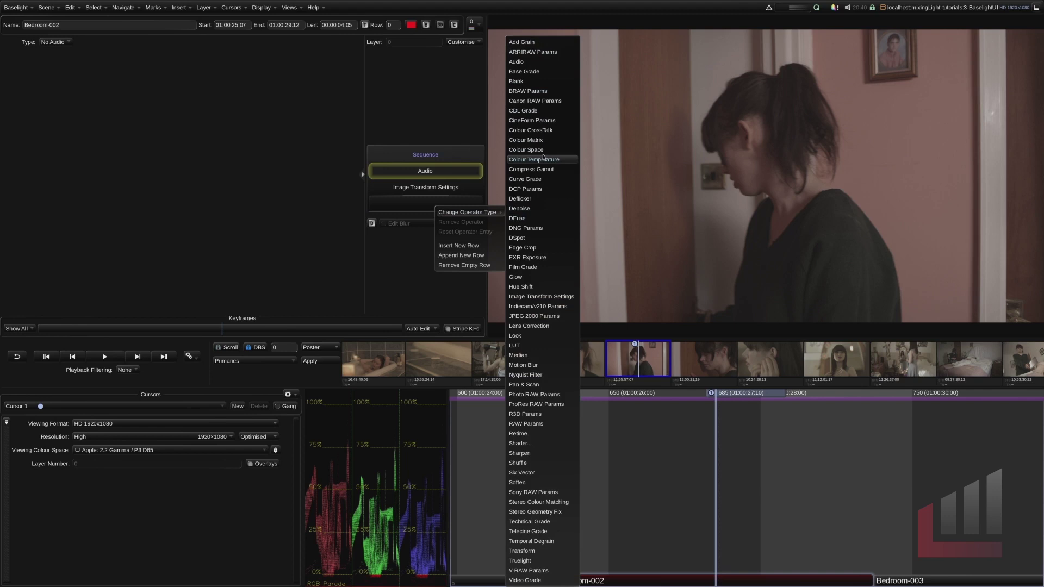
pyautogui.press('Escape')
pyautogui.click(413, 155)
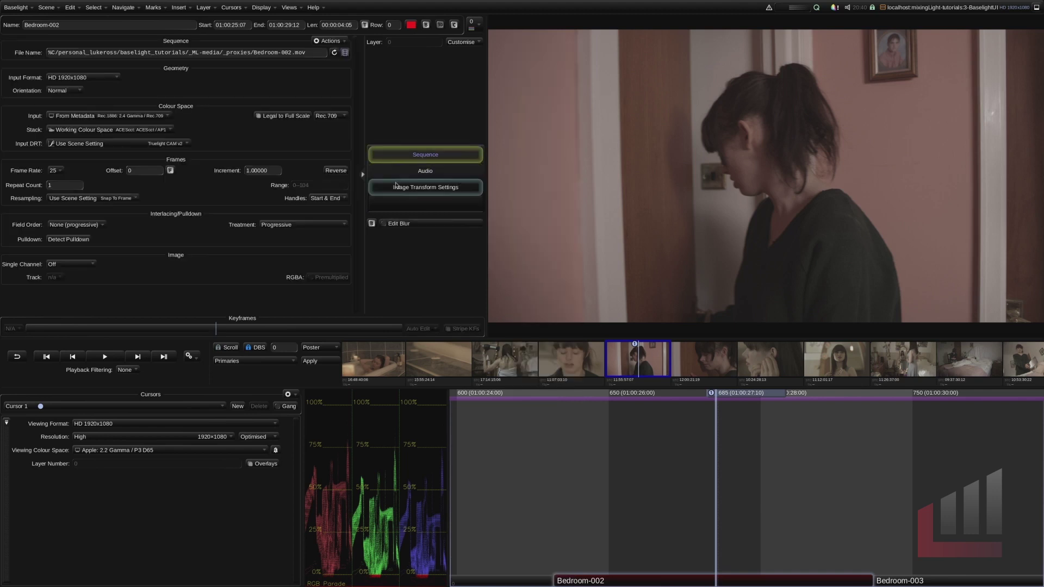
pyautogui.click(362, 174)
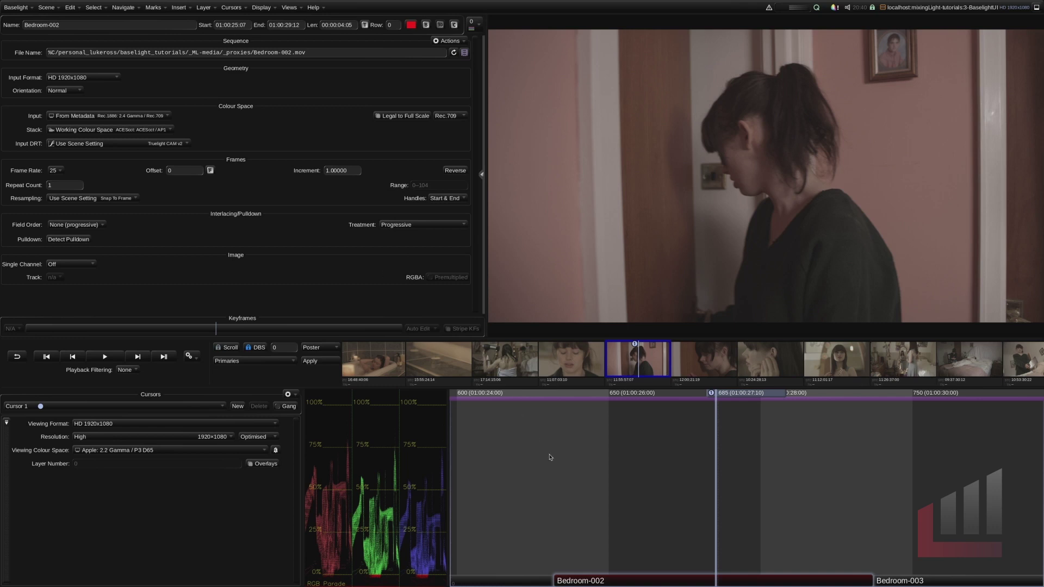
# - Add grade layer Layer:1 to the Bedroom-002 shot and reveal its Dim/Balance/Light grade settings
pyautogui.click(613, 580)
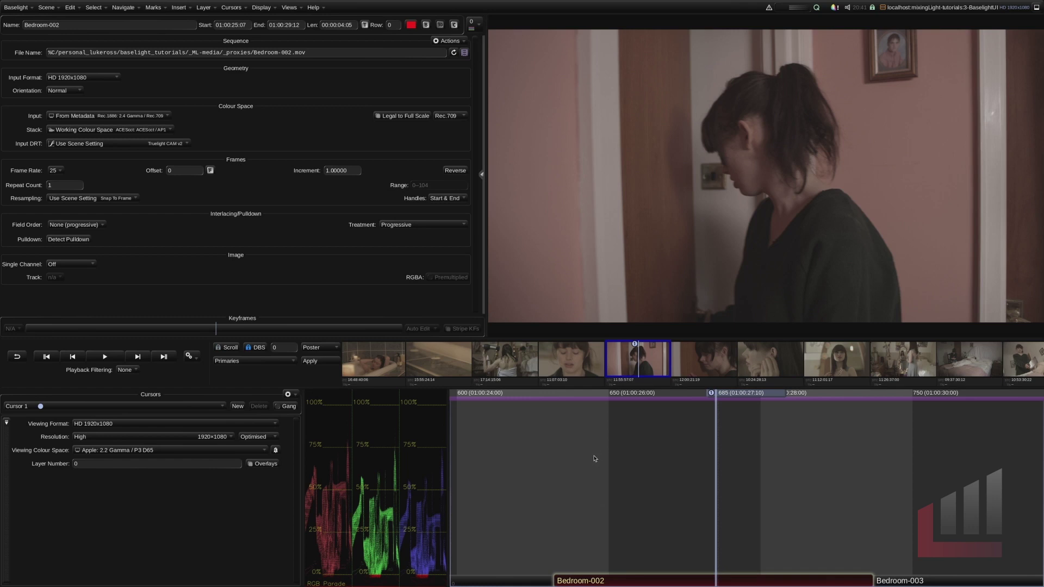
pyautogui.hotkey('ctrl', 'n')
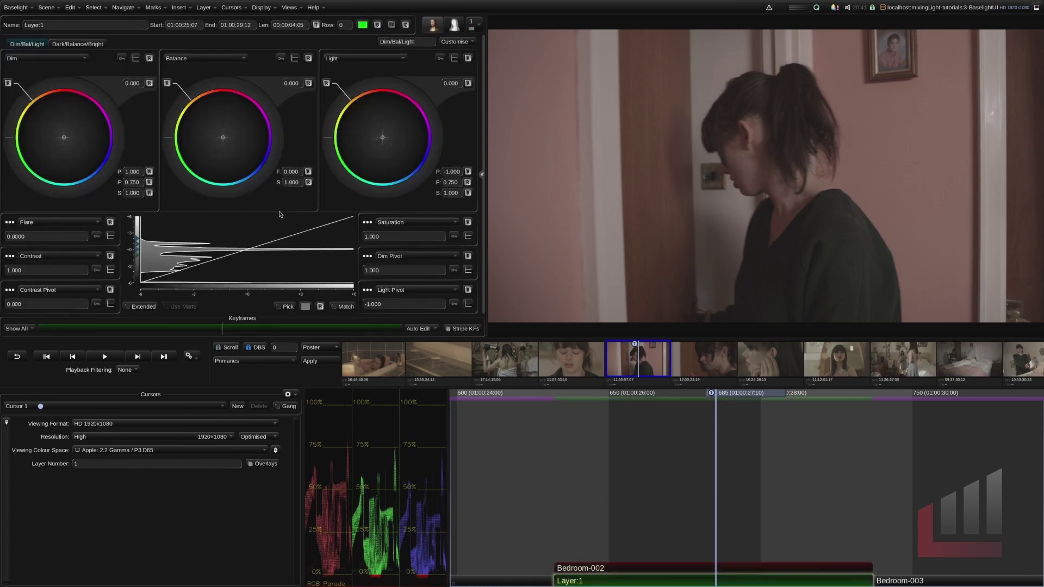
pyautogui.click(614, 567)
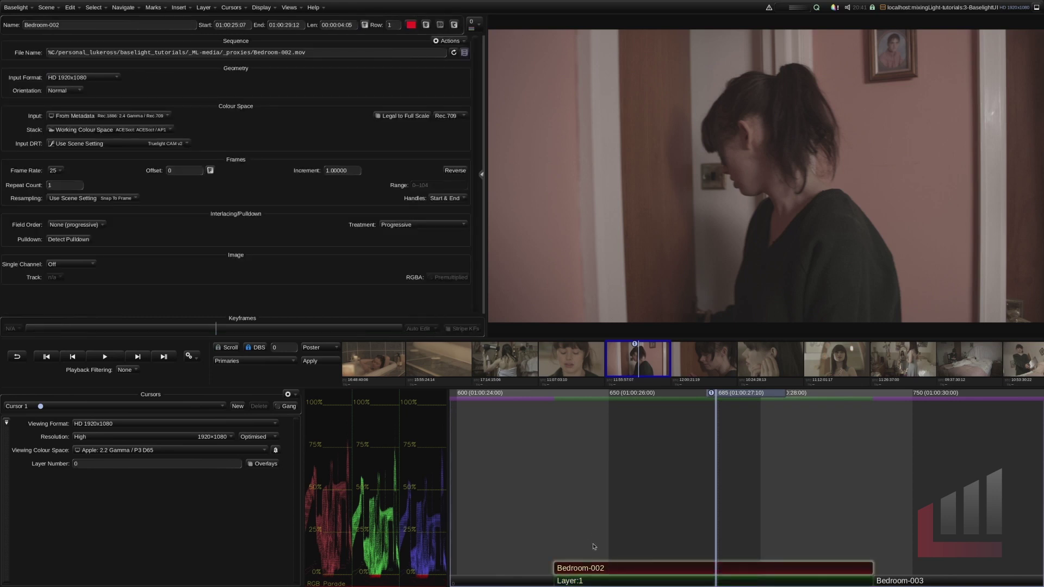
pyautogui.click(621, 581)
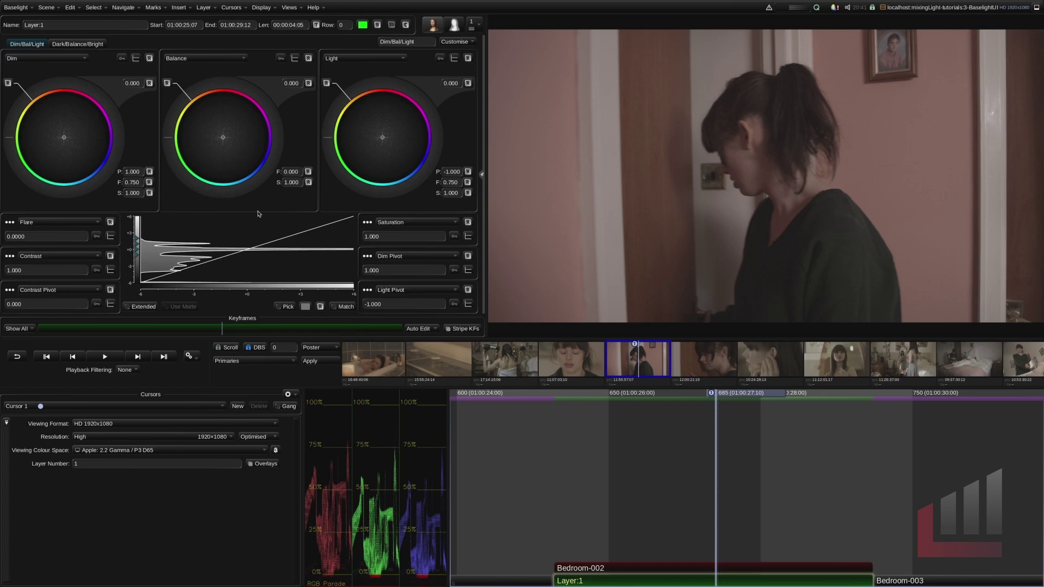
pyautogui.click(483, 176)
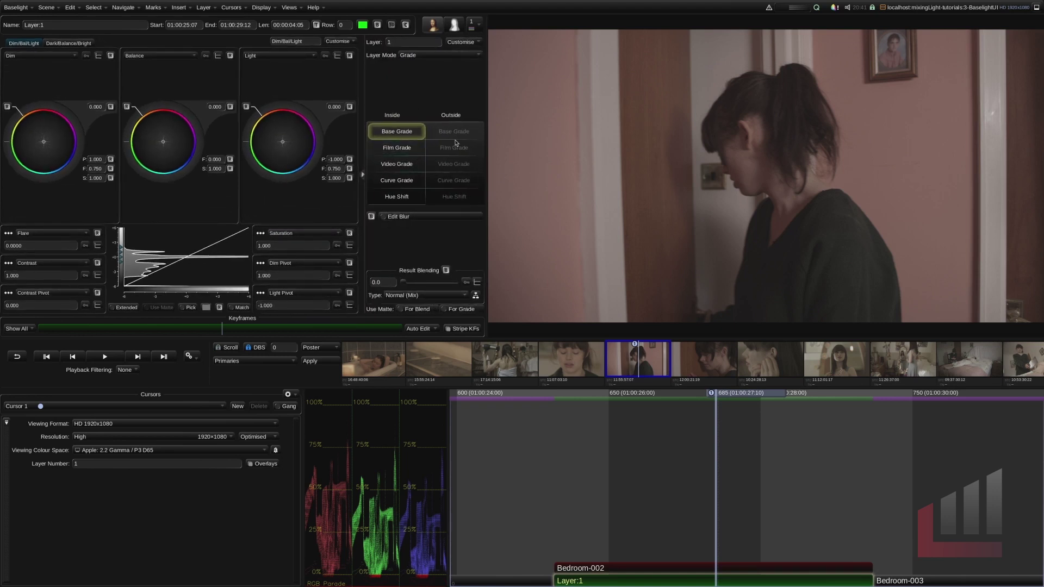
pyautogui.click(615, 568)
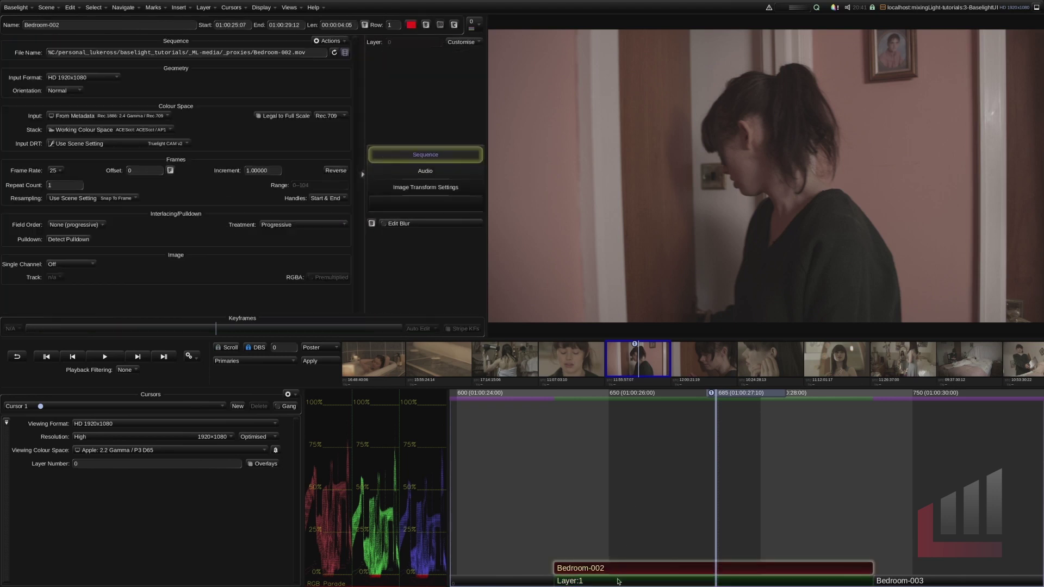
pyautogui.click(617, 582)
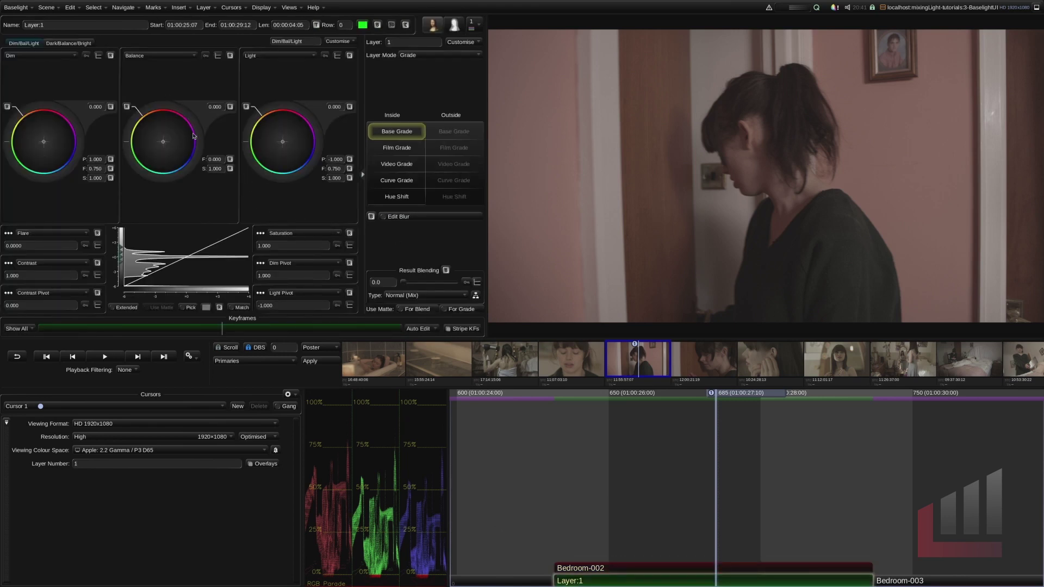
# - Push the Balance wheel's centre puck toward magenta on Bedroom-002's Layer:1 grade
pyautogui.moveTo(164, 143); pyautogui.dragTo(193, 136)
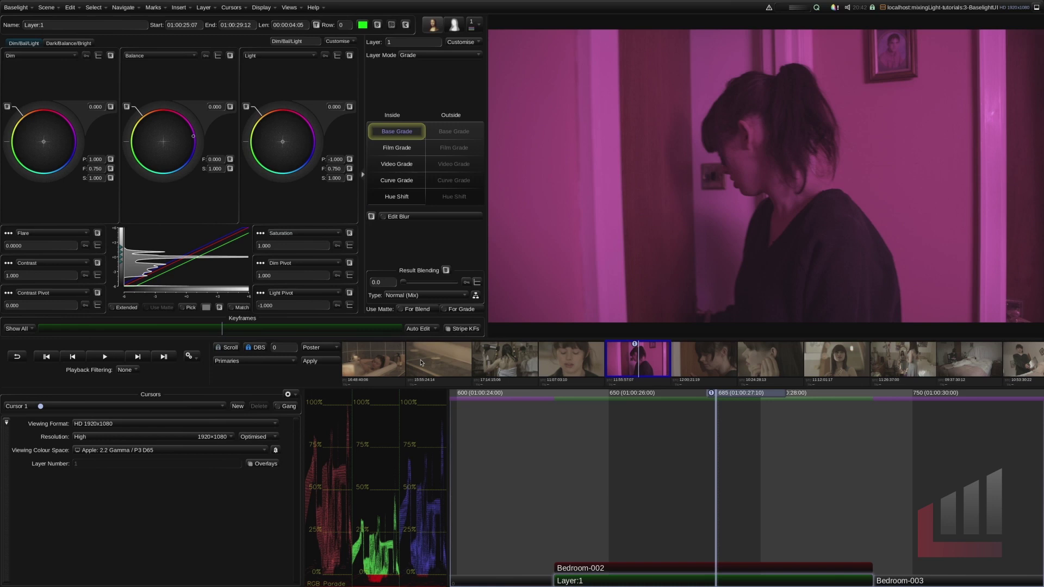
# - Float the RGB parade scope in its own window and enlarge it
pyautogui.rightClick(402, 451)
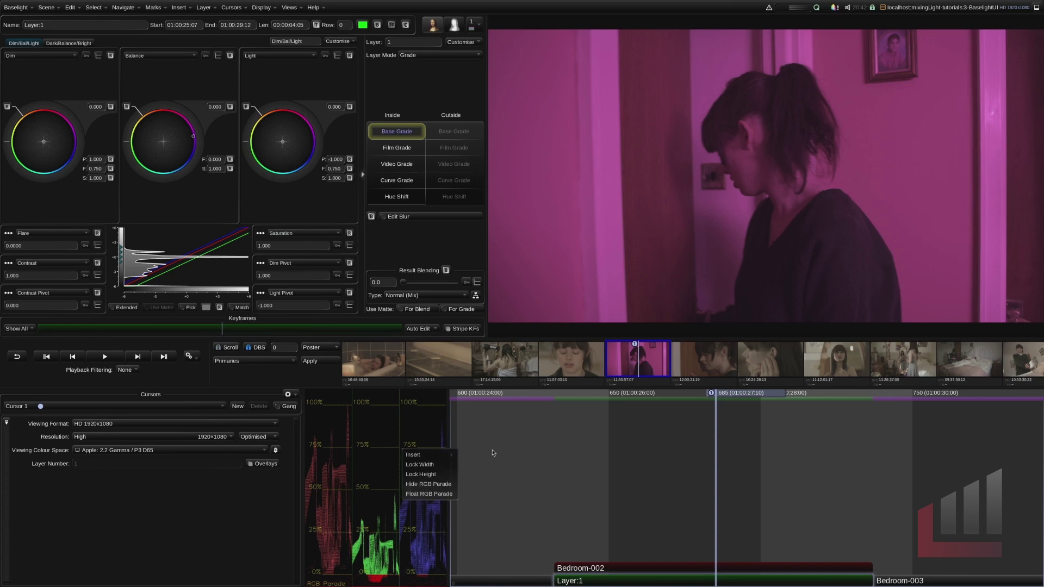
pyautogui.click(418, 494)
pyautogui.moveTo(508, 345); pyautogui.dragTo(395, 225)
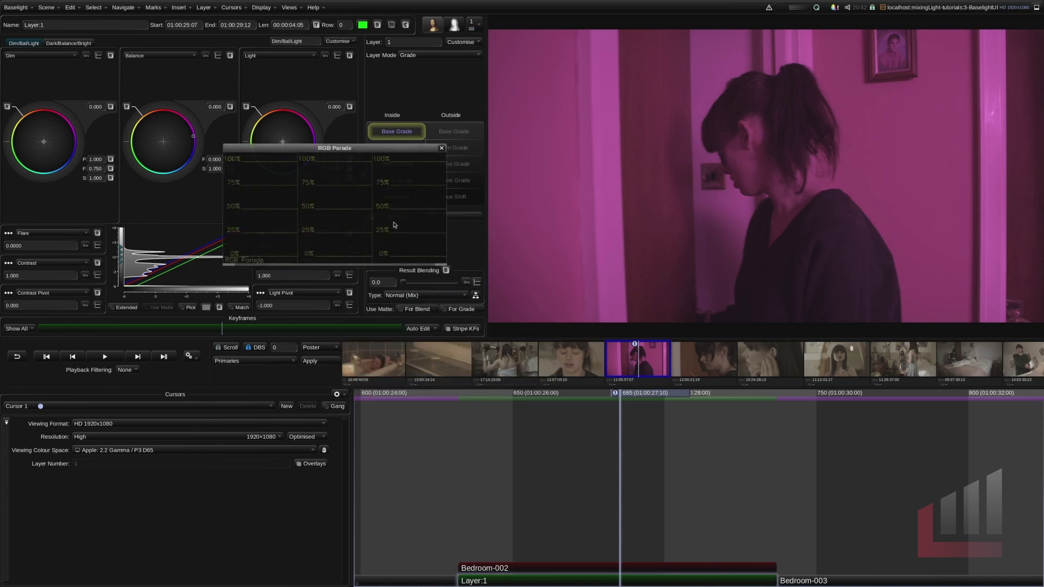
pyautogui.moveTo(446, 265); pyautogui.dragTo(650, 484)
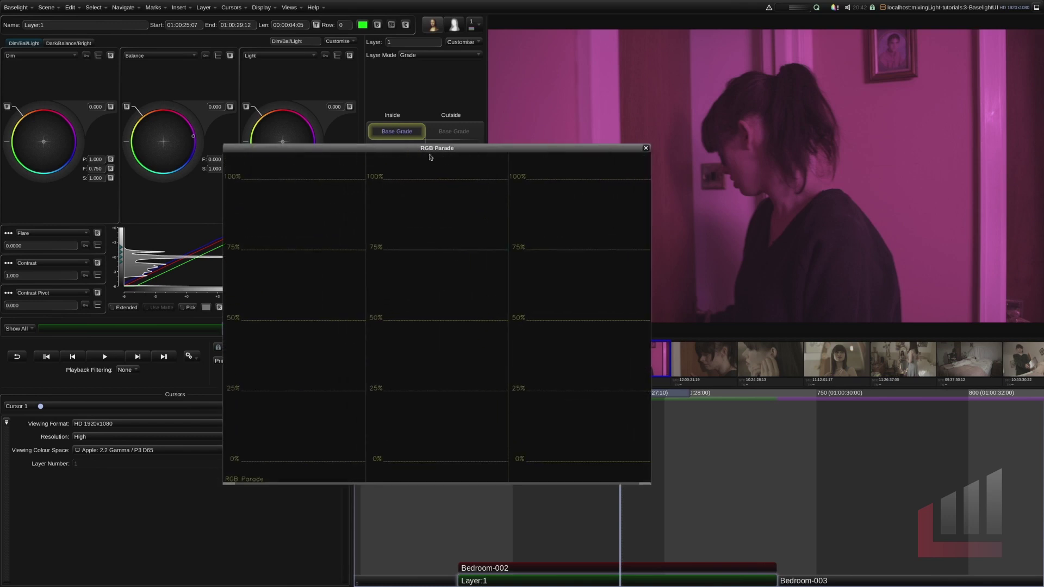
# - Move the parade window up, jump to frame 706, and dock the parade back into the layout
pyautogui.moveTo(429, 155); pyautogui.dragTo(317, 91)
pyautogui.click(684, 393)
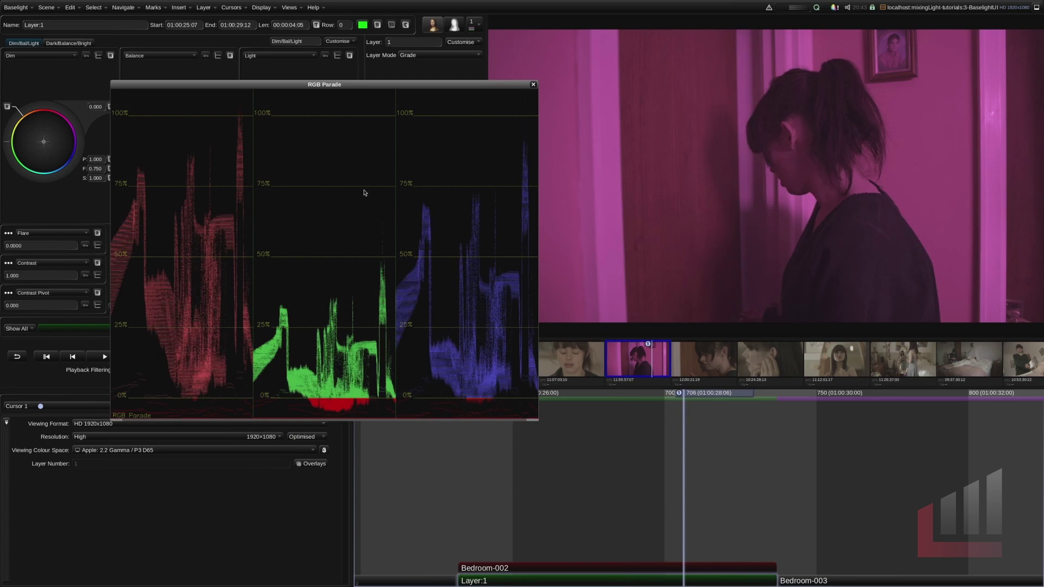
pyautogui.doubleClick(460, 152)
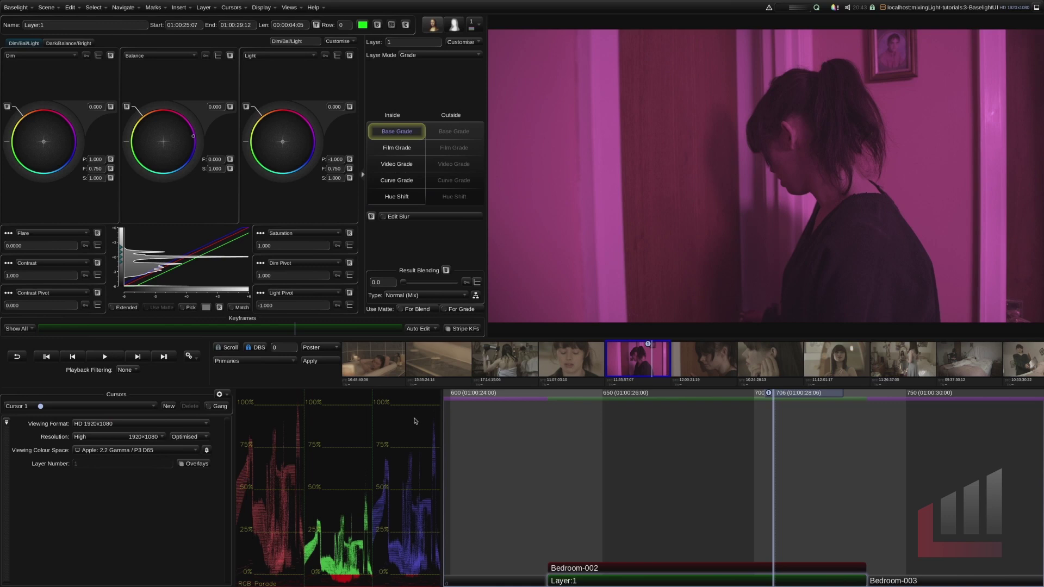